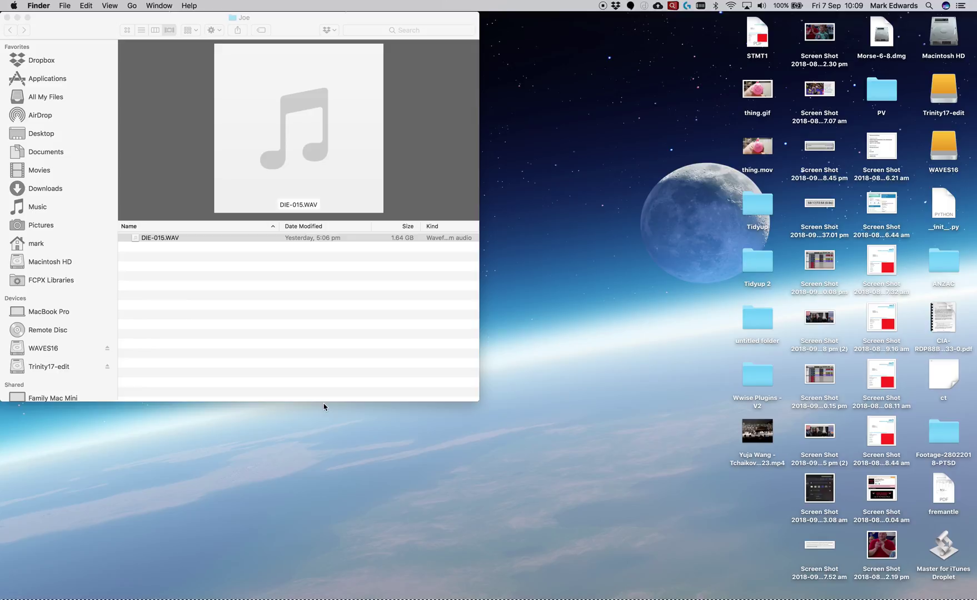
# Switch to Wave Agent and try to load DIE-015.WAV into its file list.
pyautogui.press('super+space')
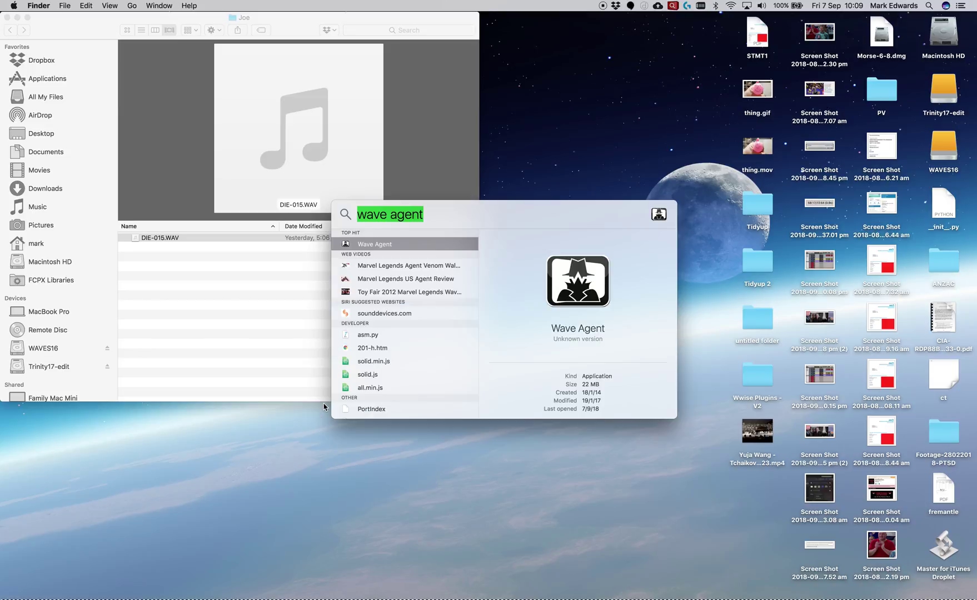
pyautogui.press('Escape')
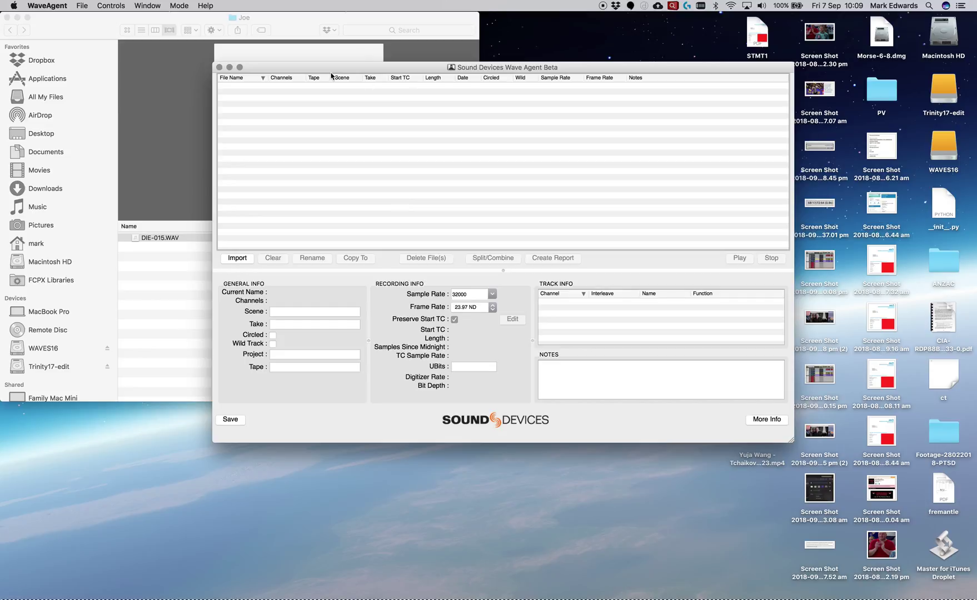
pyautogui.moveTo(332, 69); pyautogui.dragTo(527, 64)
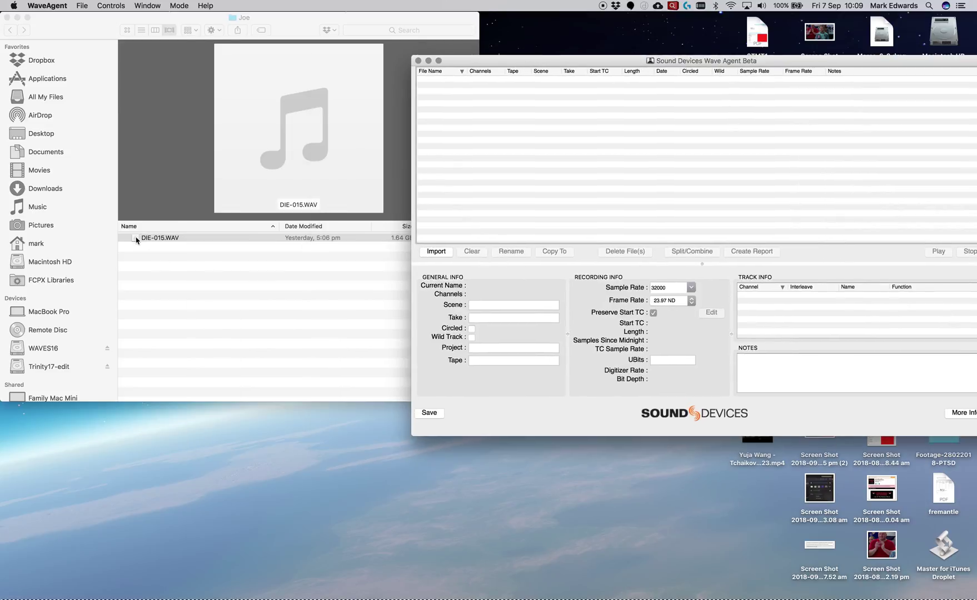
pyautogui.moveTo(136, 240); pyautogui.dragTo(555, 126)
pyautogui.moveTo(139, 239); pyautogui.dragTo(580, 139)
pyautogui.moveTo(153, 237); pyautogui.dragTo(661, 153)
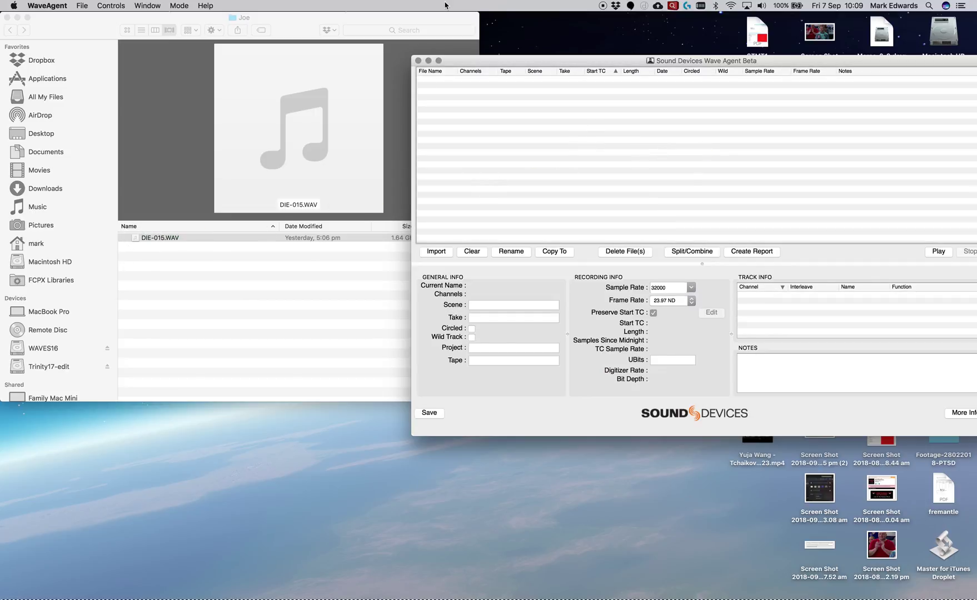
pyautogui.click(418, 60)
# Switch to Pro Tools and create a blank 24-bit, 48 kHz BWF session named joe1, discarding changes to the previously open session.
pyautogui.press('super+Tab')
pyautogui.press('super+n')
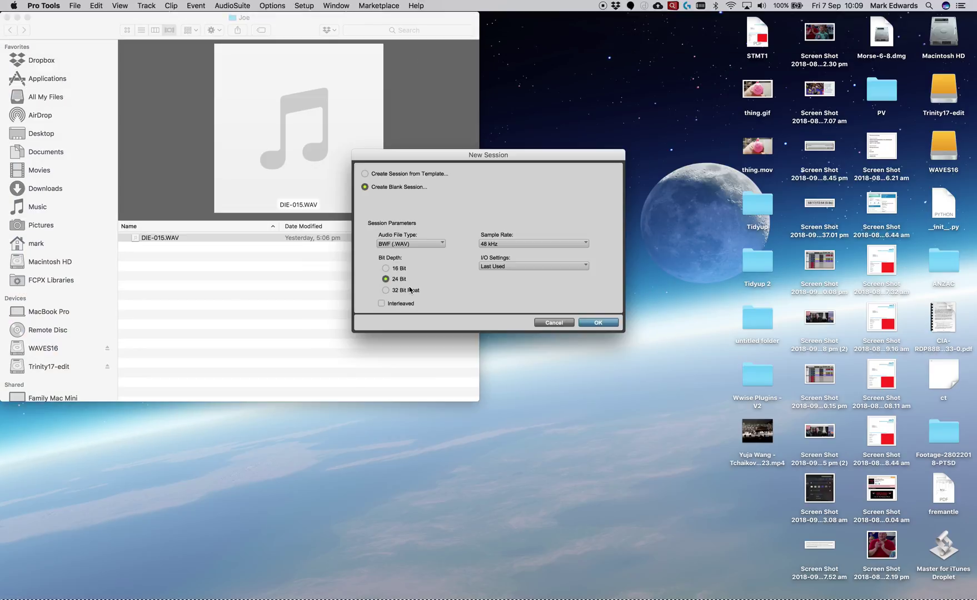
pyautogui.click(598, 323)
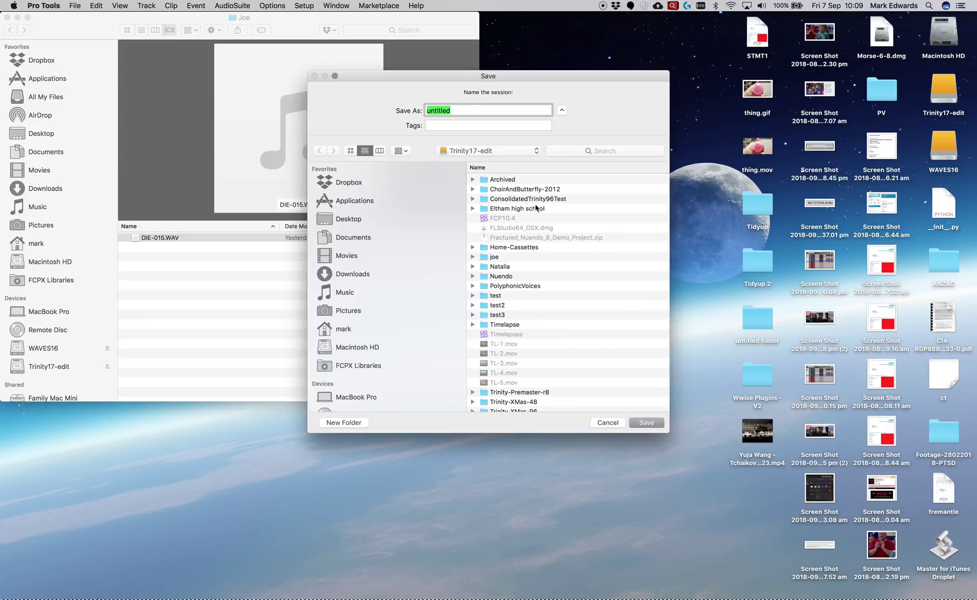
pyautogui.write('joe1')
pyautogui.press('Return')
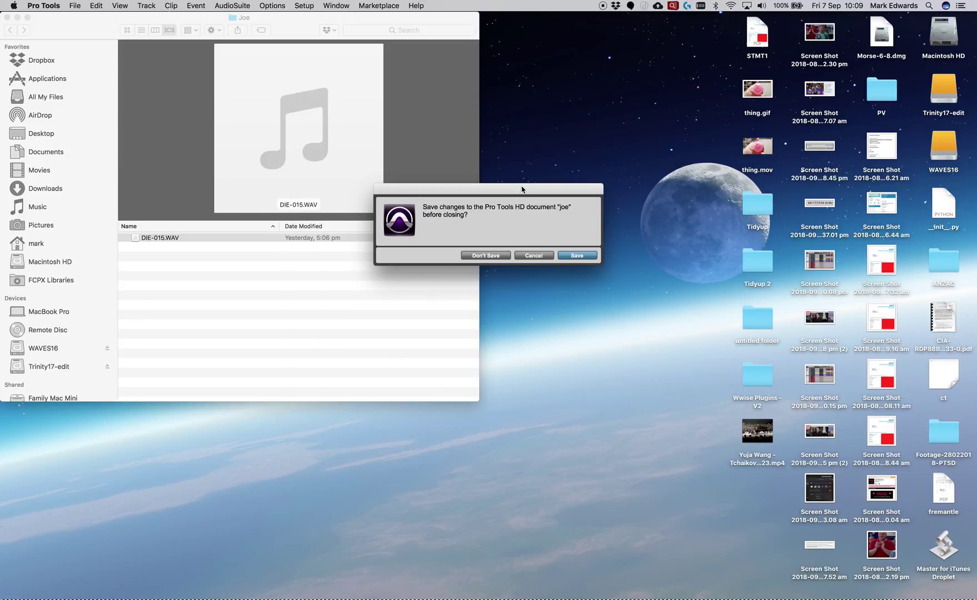
pyautogui.click(482, 257)
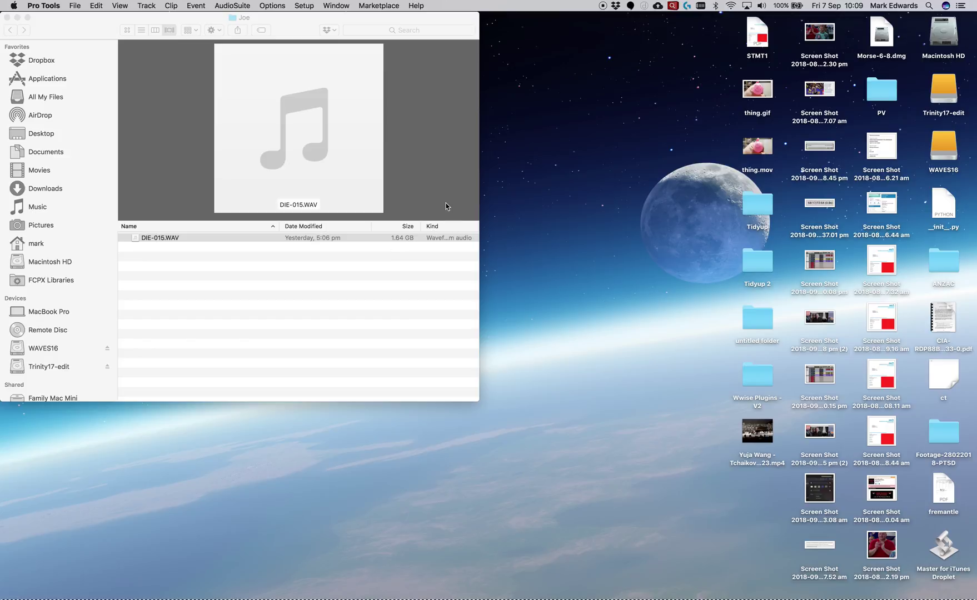
# Close the Mix window and create six new mono audio tracks in the joe1 session.
pyautogui.click(71, 5)
pyautogui.click(344, 174)
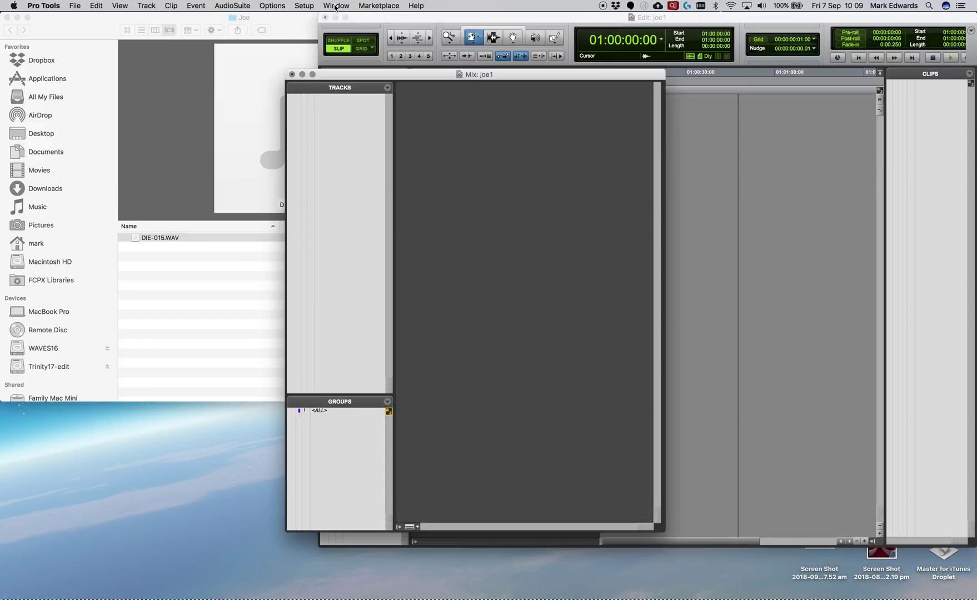
pyautogui.click(292, 74)
pyautogui.press('shift+super+n')
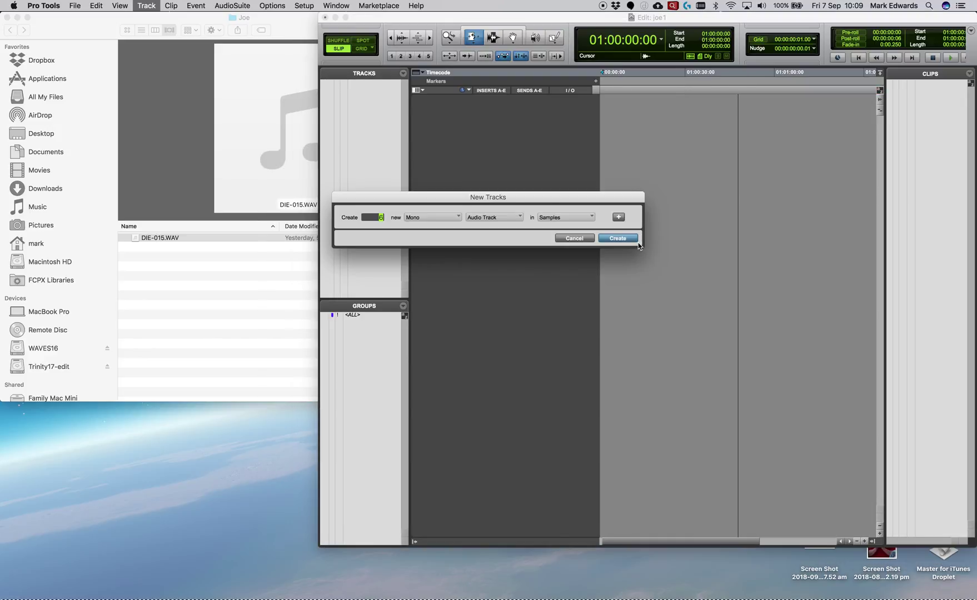
pyautogui.press('Return')
# Try to import DIE-015.WAV from Finder into the timeline and the clip list of the joe1 session.
pyautogui.moveTo(138, 239); pyautogui.dragTo(695, 120)
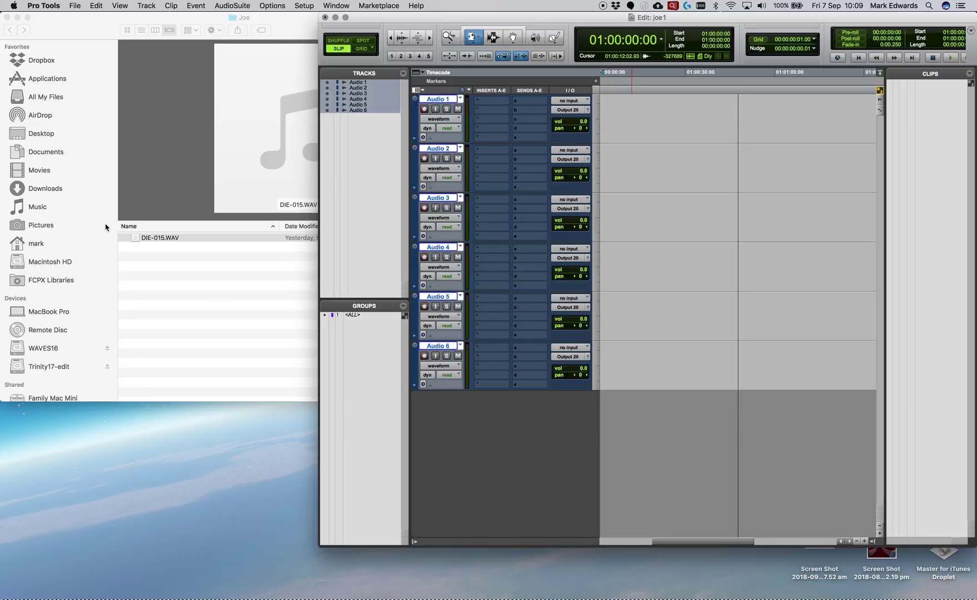
pyautogui.click(134, 241)
pyautogui.moveTo(370, 16); pyautogui.dragTo(295, 93)
pyautogui.moveTo(134, 239); pyautogui.dragTo(831, 181)
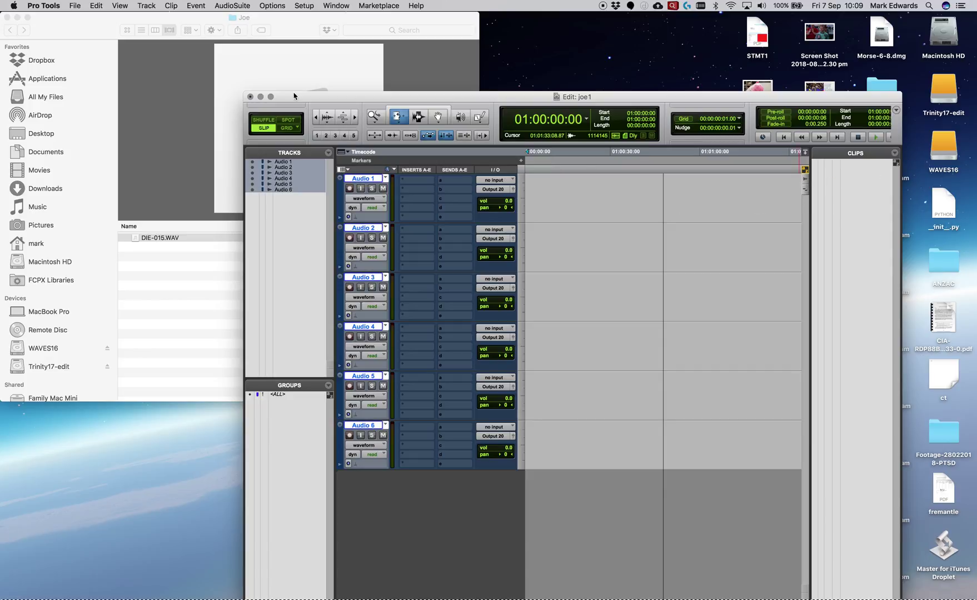
pyautogui.moveTo(278, 93); pyautogui.dragTo(567, 43)
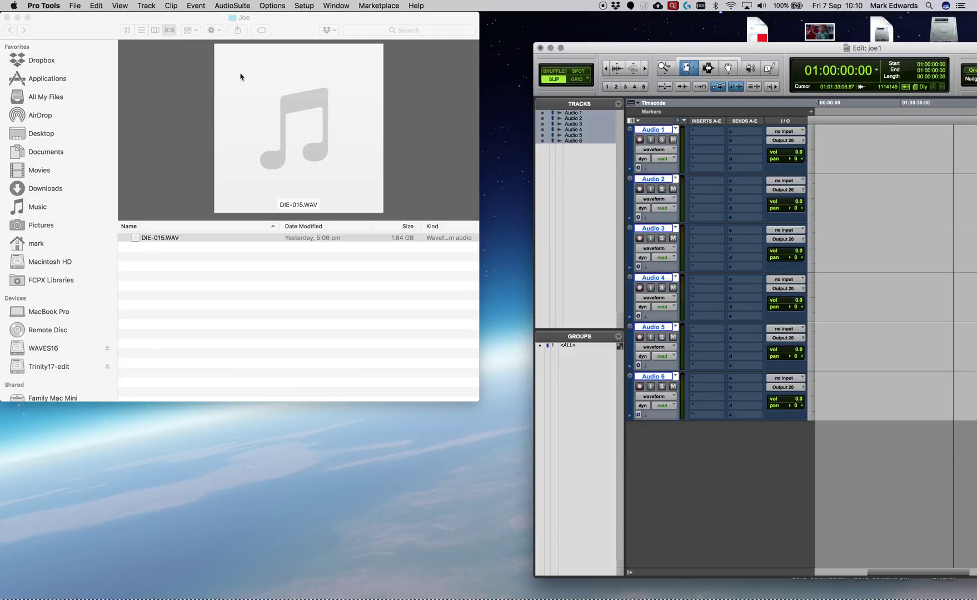
# Launch iHex, load DIE-015.WAV into it and enlarge the document window to show more of the file.
pyautogui.click(263, 17)
pyautogui.press('super+space')
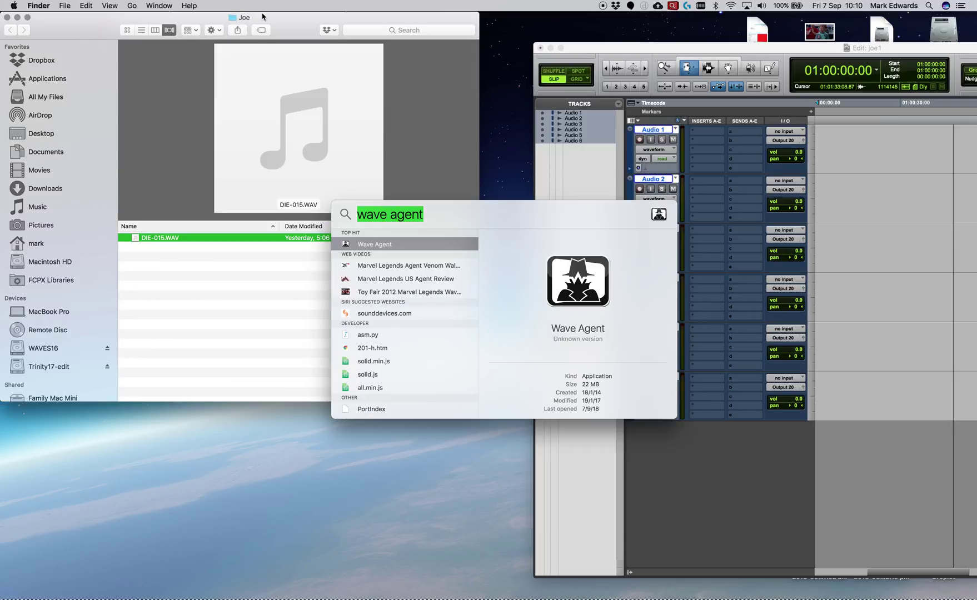
pyautogui.write('ihex')
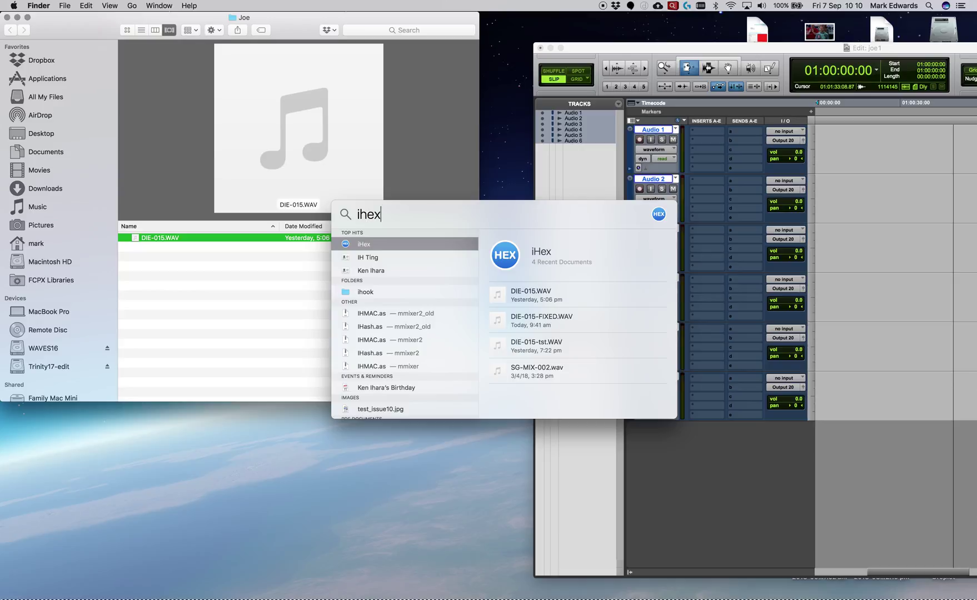
pyautogui.press('Return')
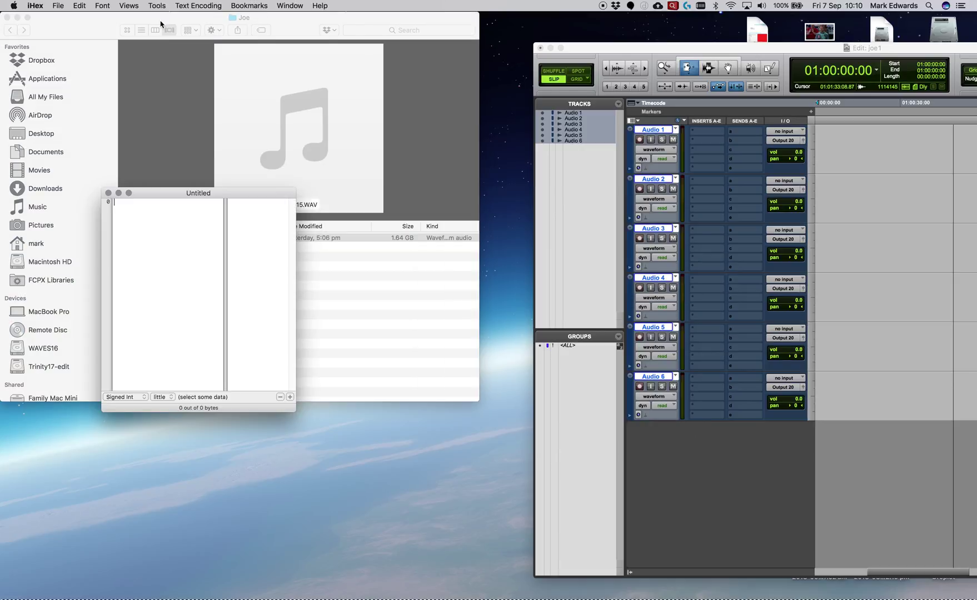
pyautogui.moveTo(165, 200); pyautogui.dragTo(465, 129)
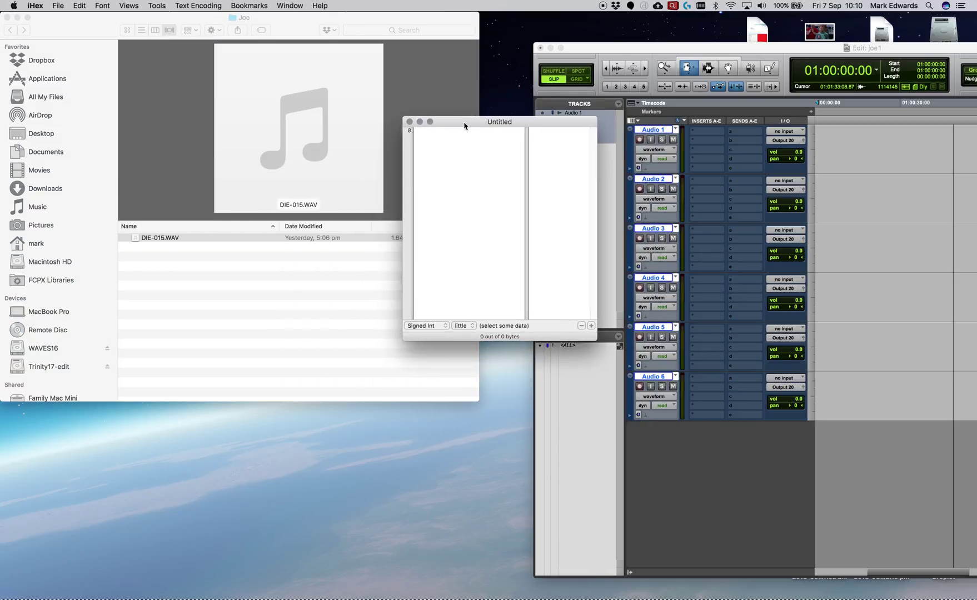
pyautogui.moveTo(151, 241); pyautogui.dragTo(453, 158)
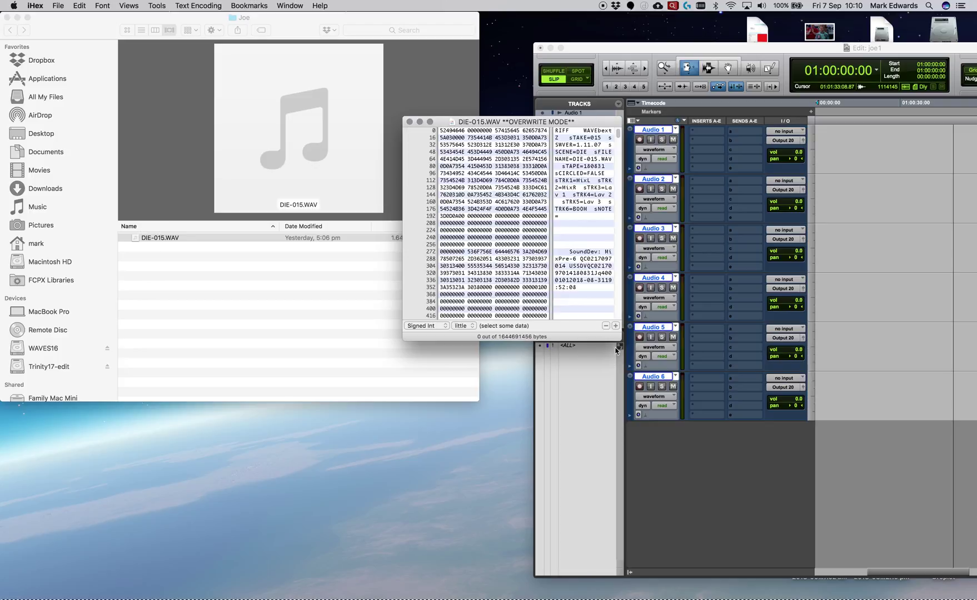
pyautogui.moveTo(617, 340); pyautogui.dragTo(828, 517)
pyautogui.moveTo(465, 123); pyautogui.dragTo(284, 67)
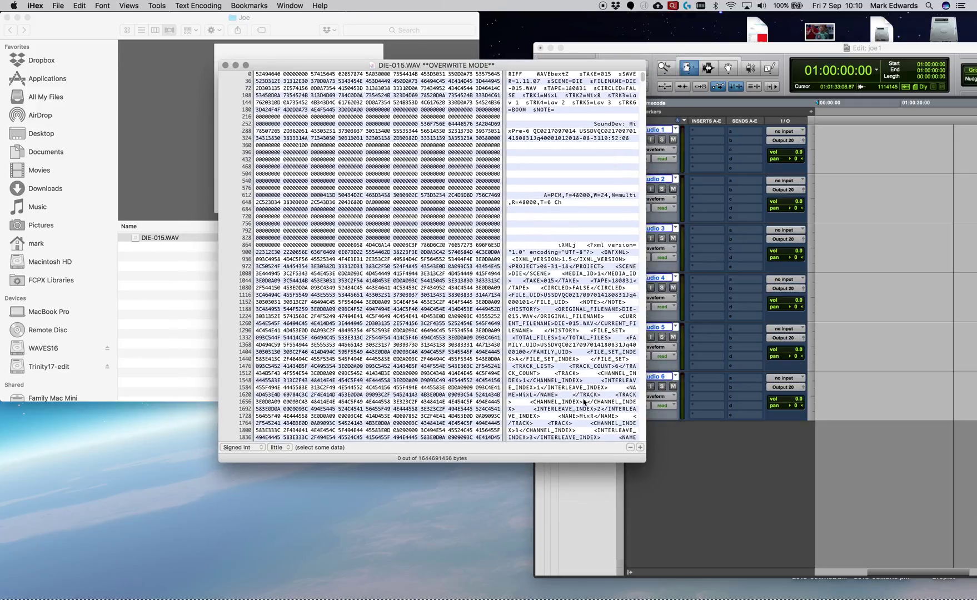
pyautogui.moveTo(645, 460); pyautogui.dragTo(813, 531)
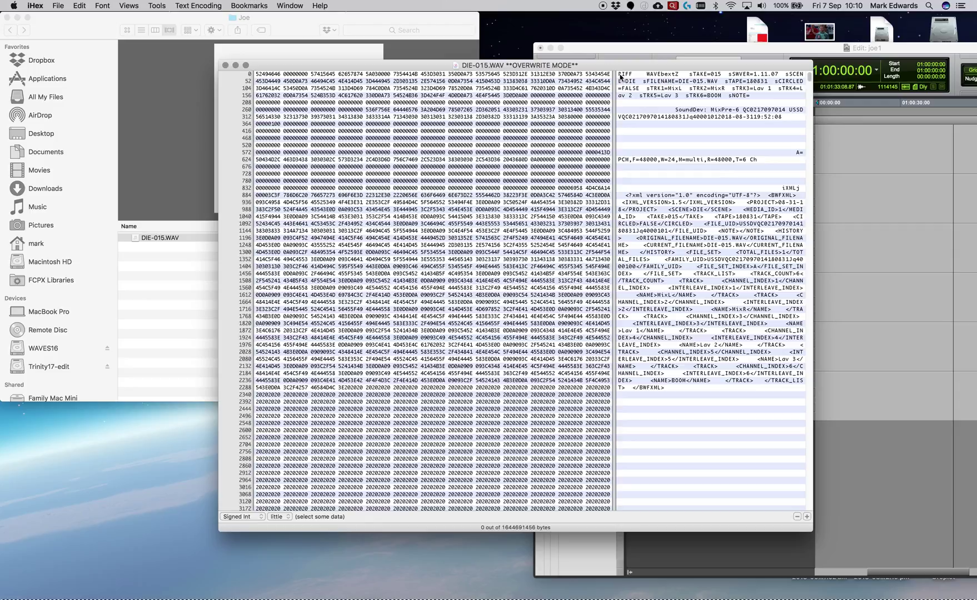
# Examine the start of the file header: the RIFF identifier, its four size bytes, the WAVE identifier and the bext chunk identifier.
pyautogui.moveTo(620, 76); pyautogui.dragTo(632, 77)
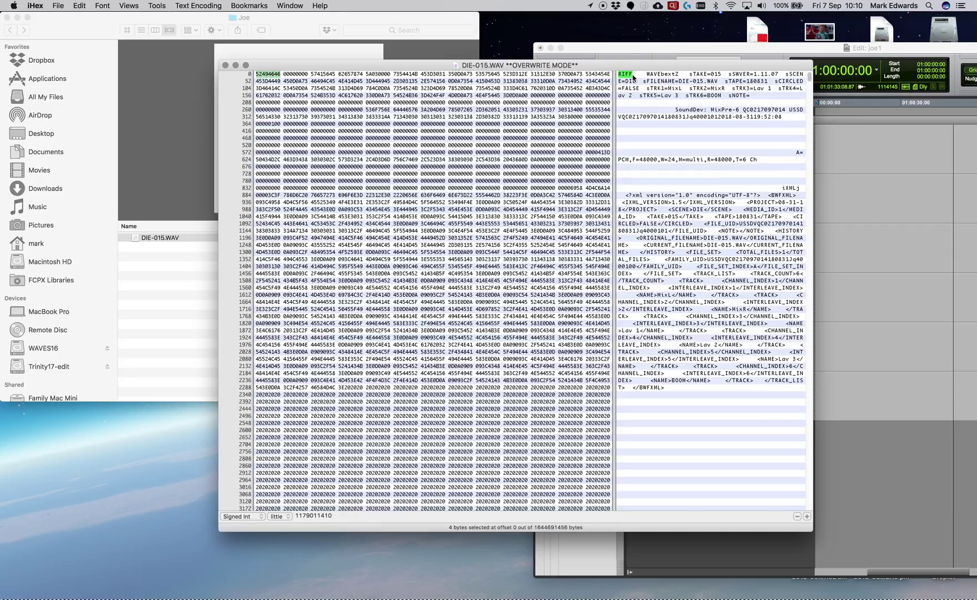
pyautogui.moveTo(631, 77); pyautogui.dragTo(646, 79)
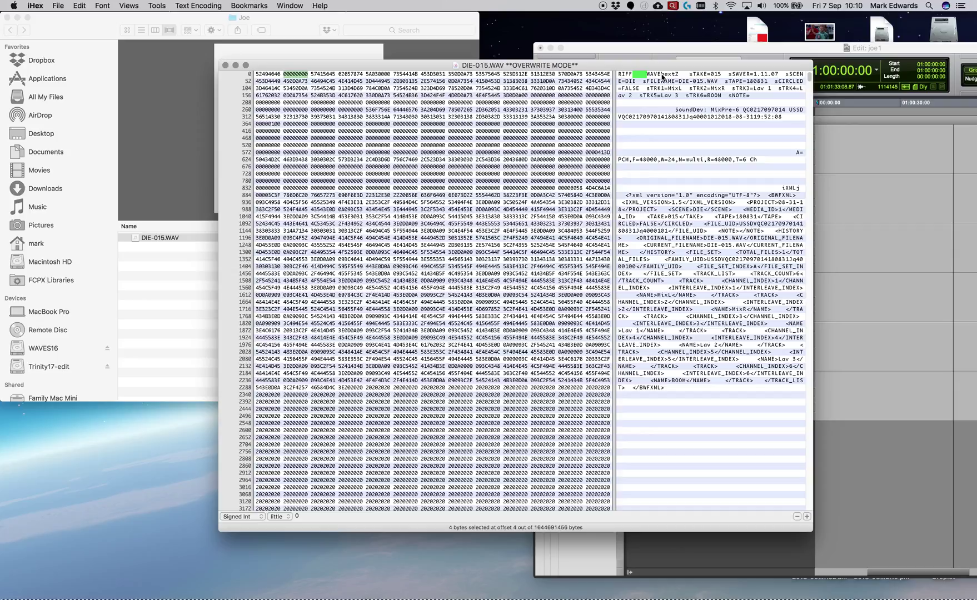
pyautogui.moveTo(662, 76); pyautogui.dragTo(620, 74)
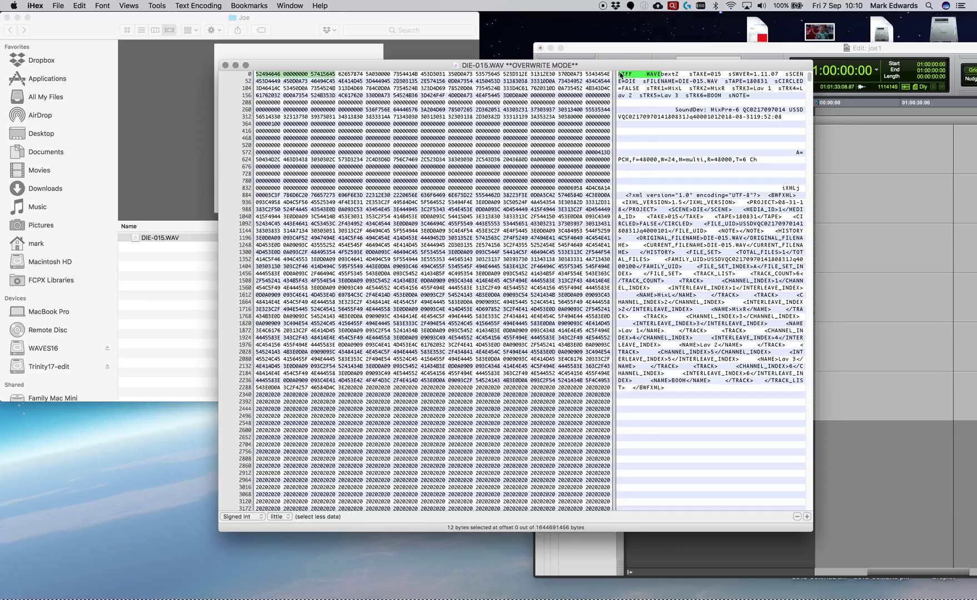
pyautogui.click(662, 75)
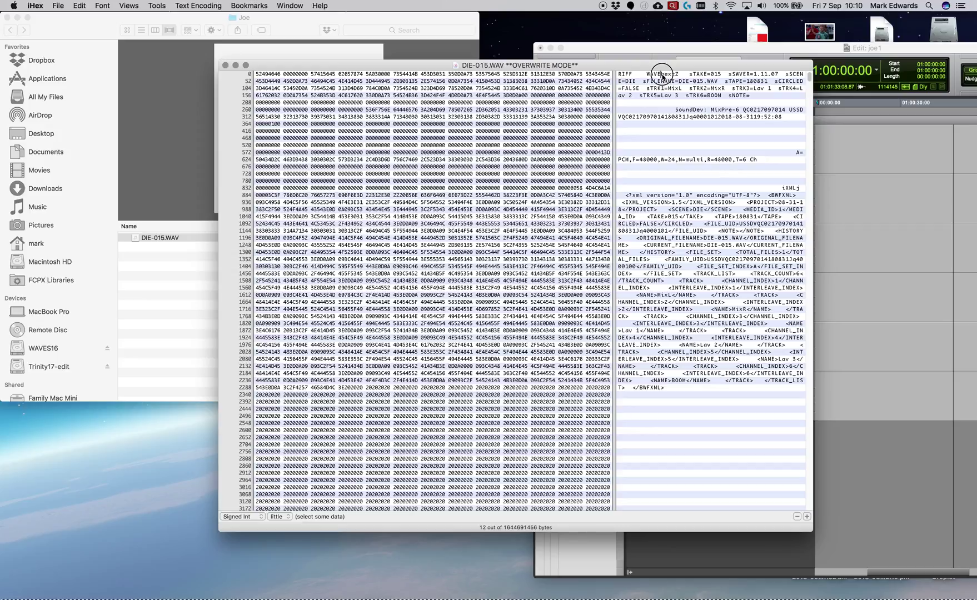
pyautogui.moveTo(662, 75); pyautogui.dragTo(664, 75)
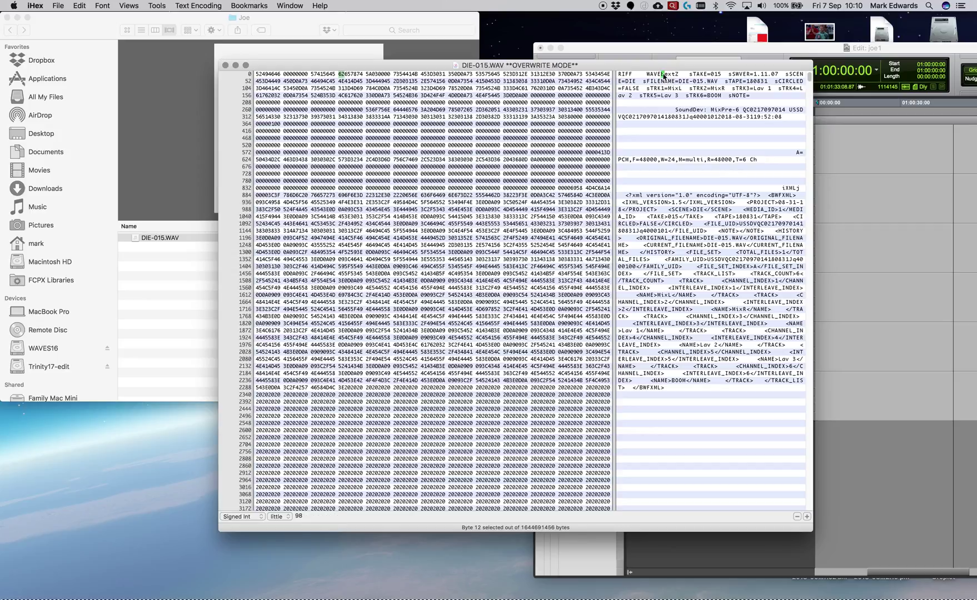
pyautogui.moveTo(648, 76); pyautogui.dragTo(676, 76)
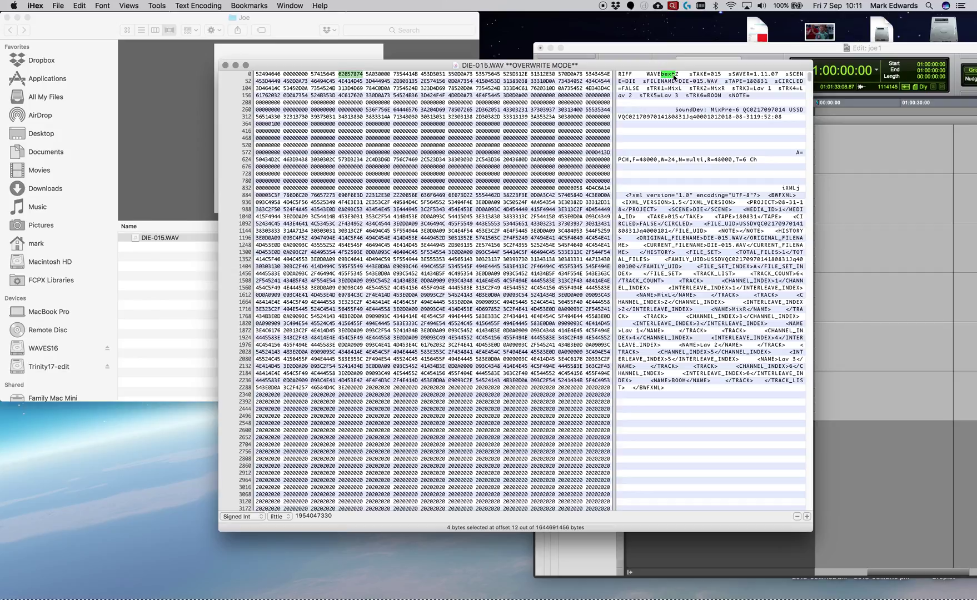
# Examine the iXML chunk identifier and the four size bytes that follow it.
pyautogui.click(783, 190)
pyautogui.moveTo(783, 190); pyautogui.dragTo(797, 190)
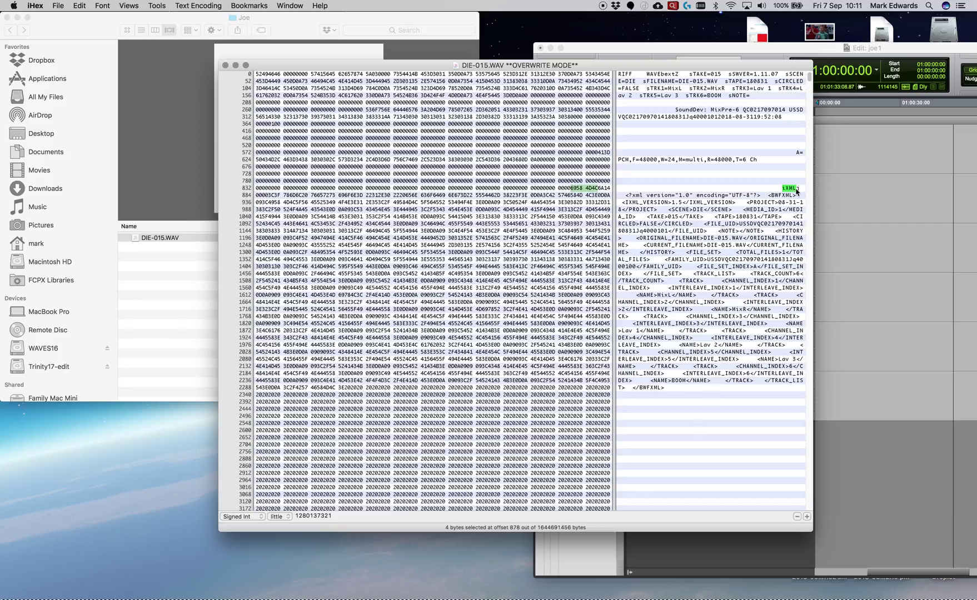
pyautogui.moveTo(797, 190); pyautogui.dragTo(623, 199)
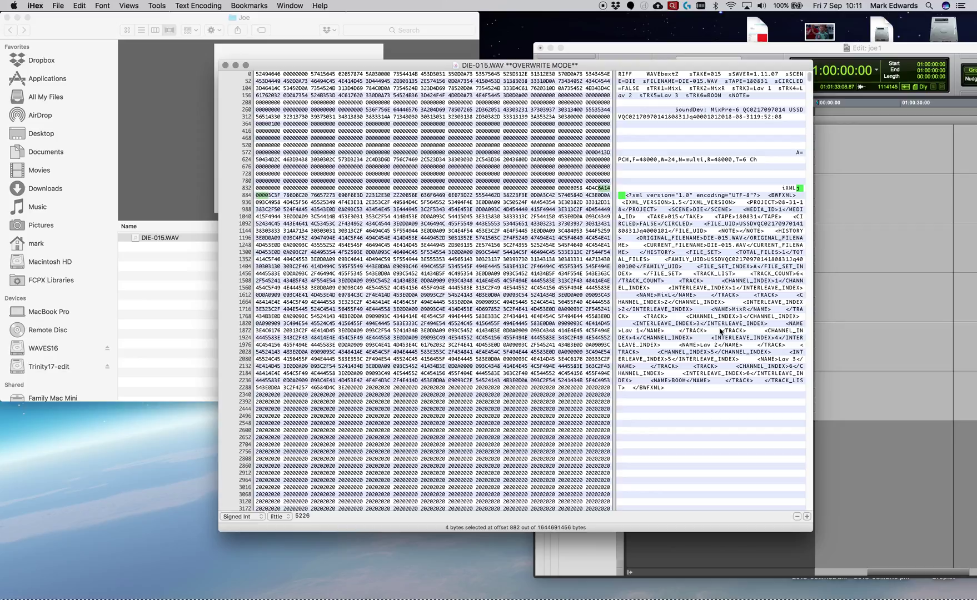
# Locate the fmt and data chunk identifiers beyond the padding and inspect the four size bytes after data.
pyautogui.scroll(-15, 745, 417)
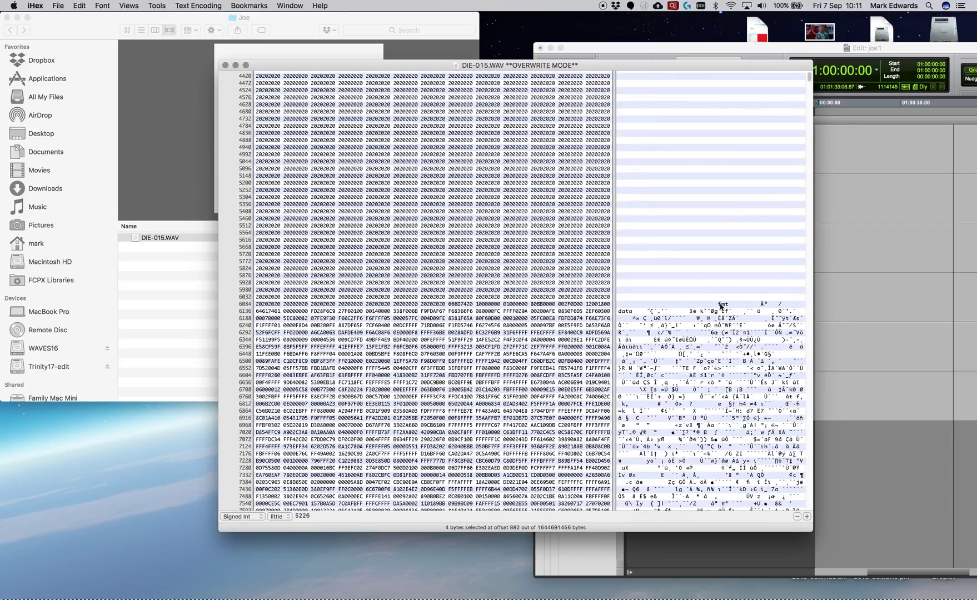
pyautogui.click(719, 304)
pyautogui.moveTo(719, 304); pyautogui.dragTo(732, 308)
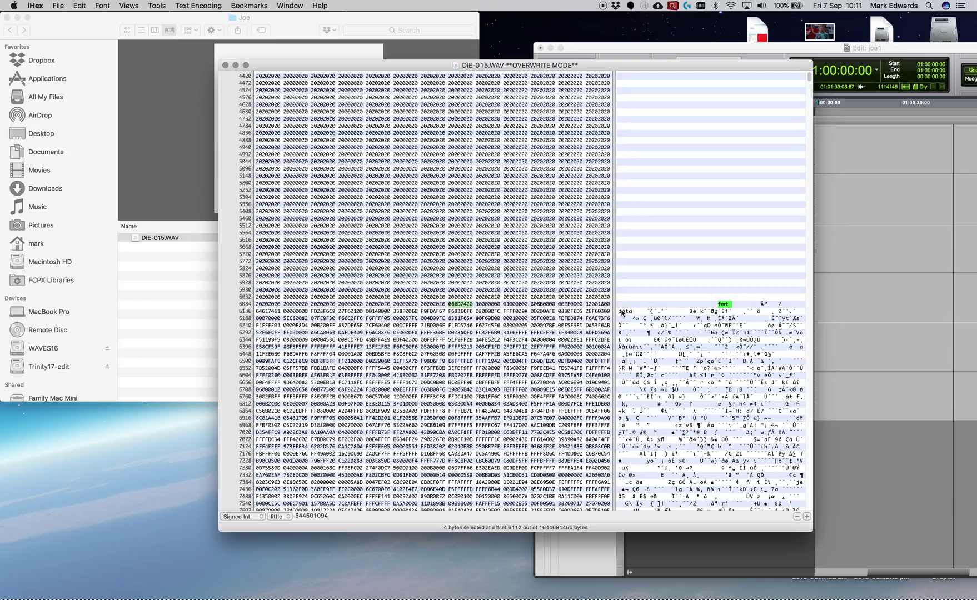
pyautogui.moveTo(620, 314); pyautogui.dragTo(633, 314)
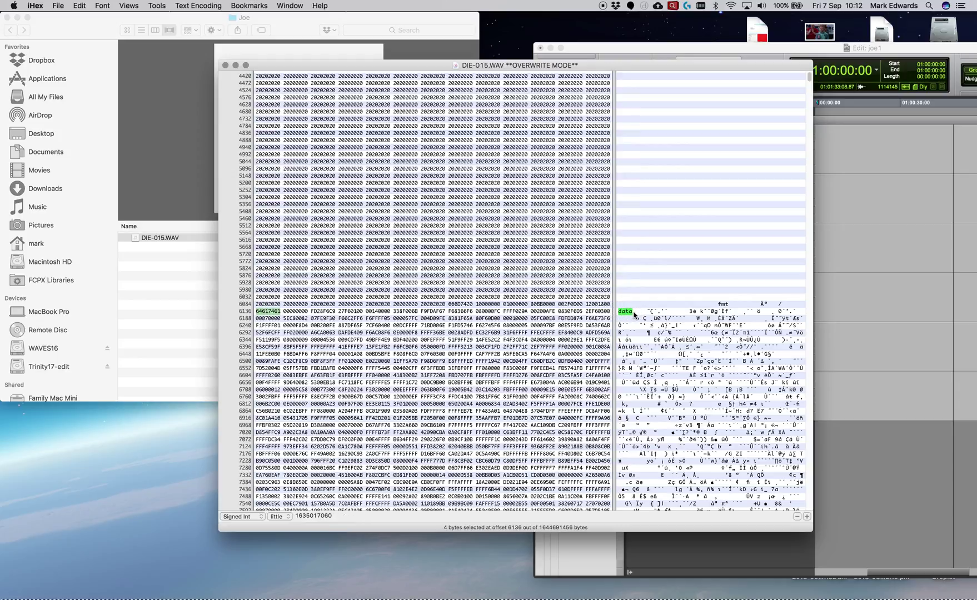
pyautogui.moveTo(634, 314); pyautogui.dragTo(649, 315)
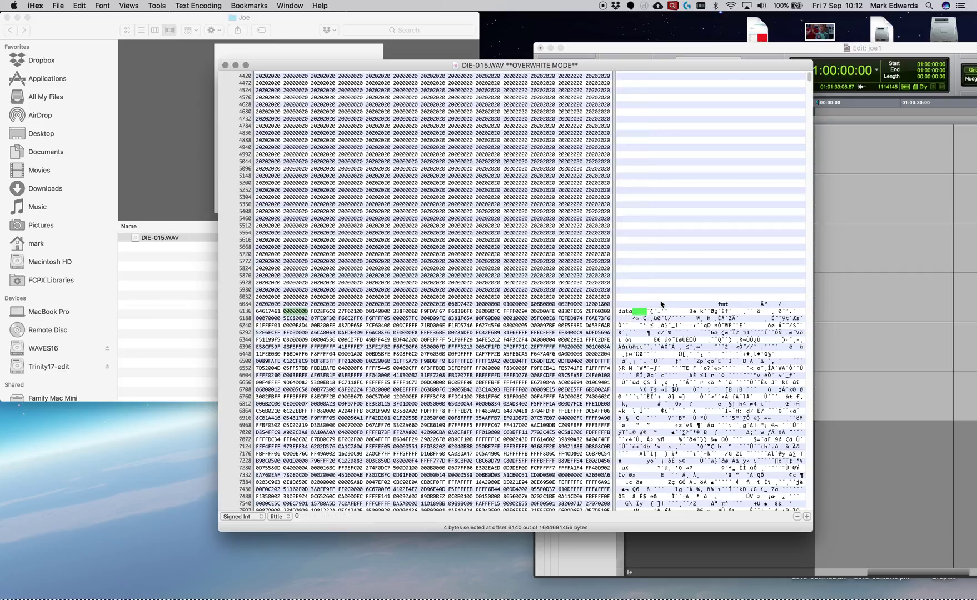
# Look through the audio samples following the data chunk header, comparing them with the start of the file.
pyautogui.moveTo(649, 313); pyautogui.dragTo(659, 412)
pyautogui.moveTo(809, 78); pyautogui.dragTo(802, 532)
pyautogui.press('Home')
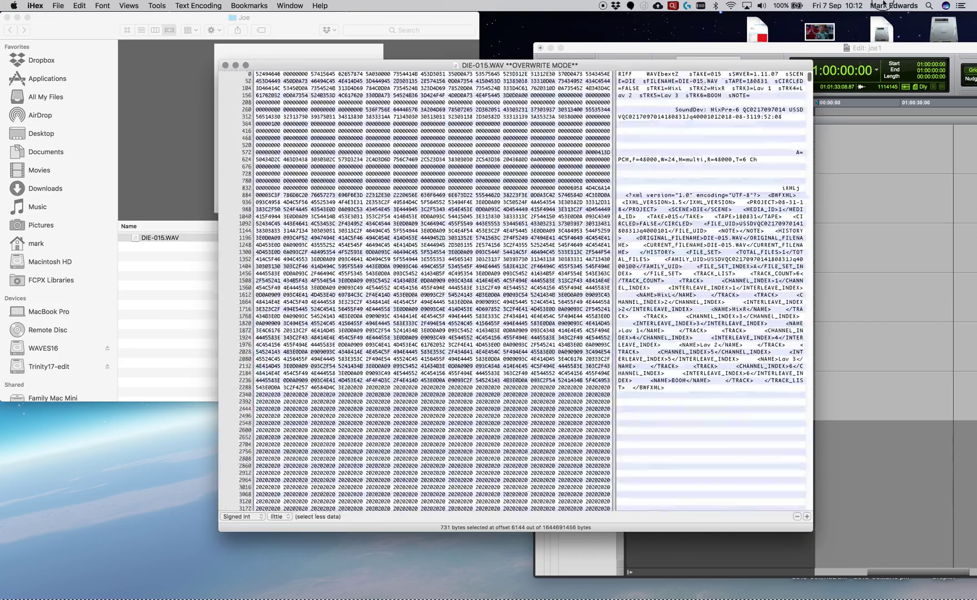
pyautogui.scroll(-15, 720, 441)
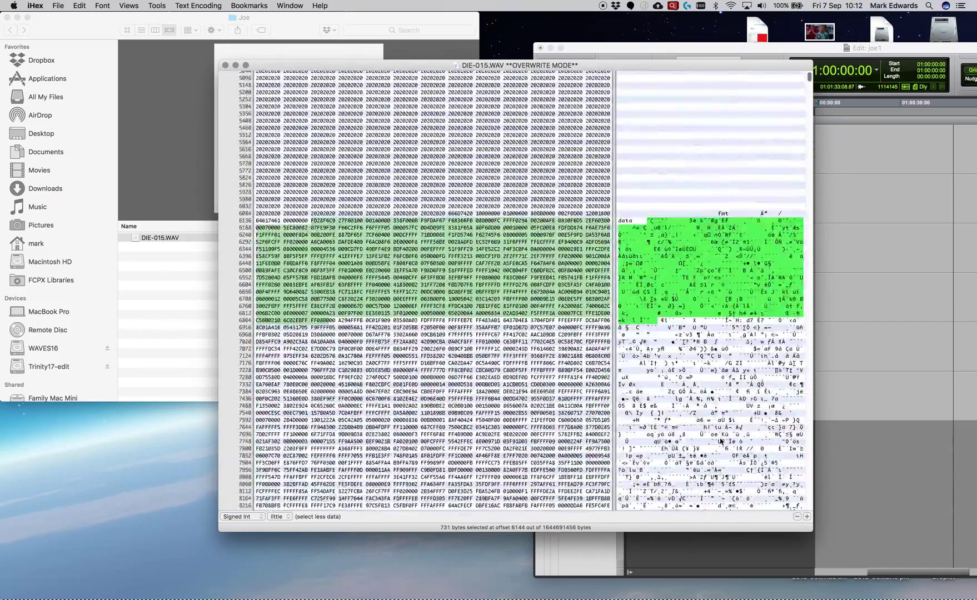
pyautogui.click(667, 171)
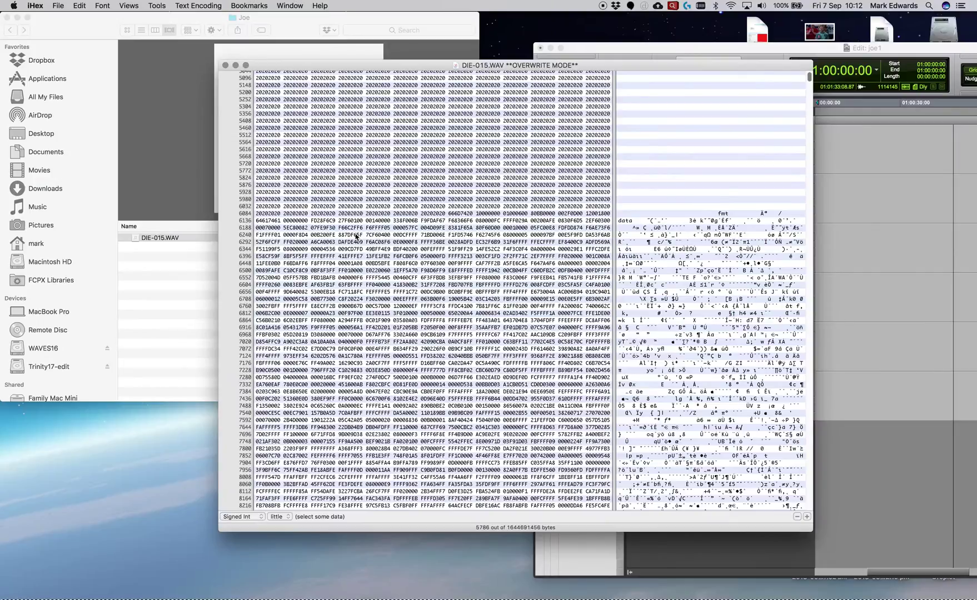
# Inspect the four size bytes after the data identifier and the four size bytes after RIFF.
pyautogui.doubleClick(290, 220)
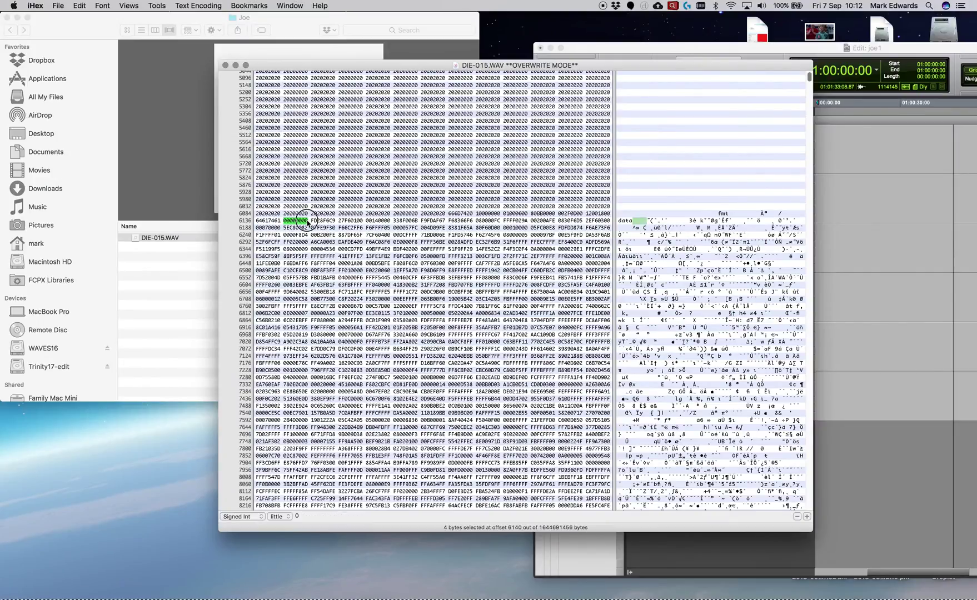
pyautogui.scroll(5, 341, 184)
pyautogui.scroll(10, 341, 184)
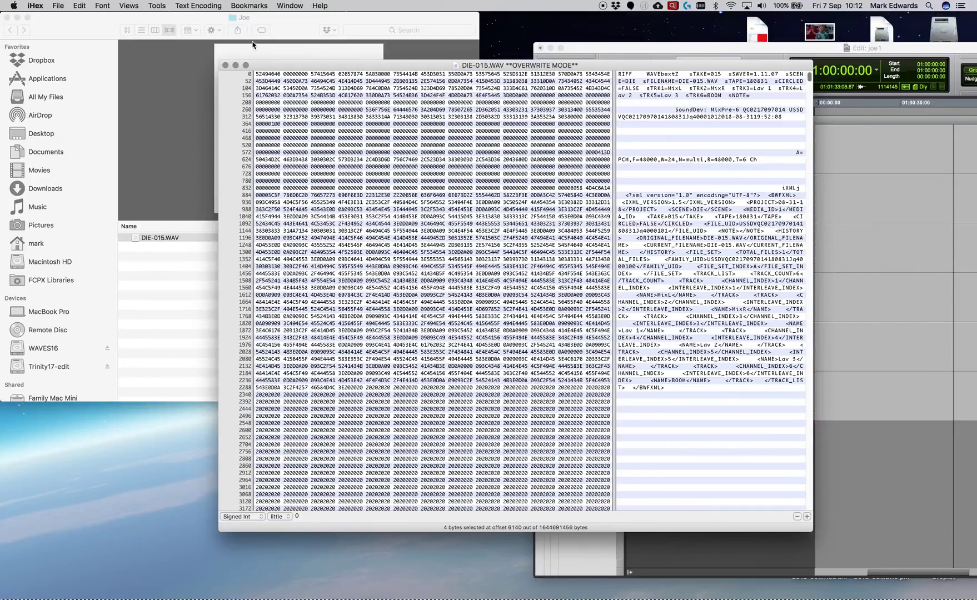
pyautogui.doubleClick(284, 76)
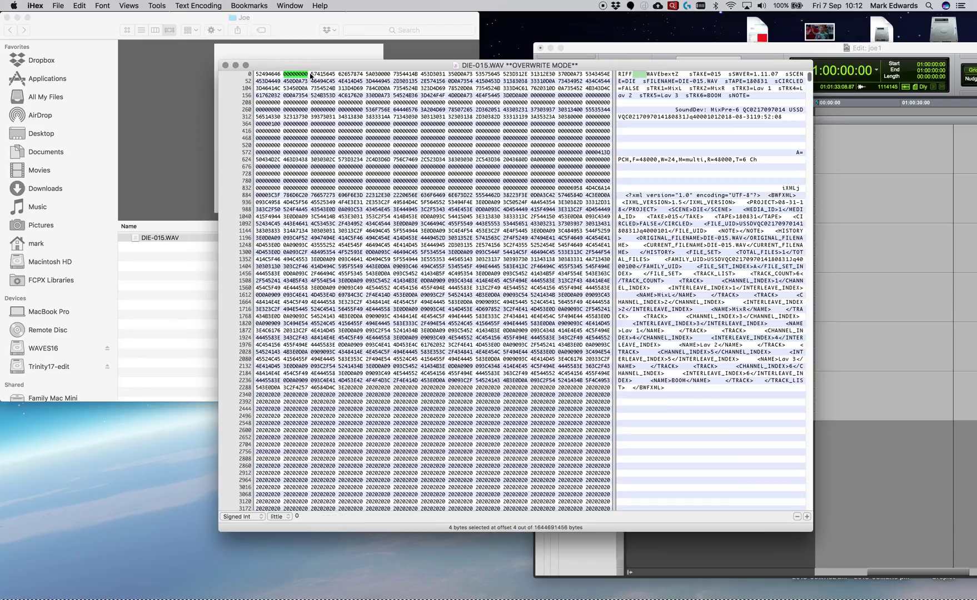
# Open Calculator over the hex window and set its programmer view to decimal (base 10).
pyautogui.press('super+space')
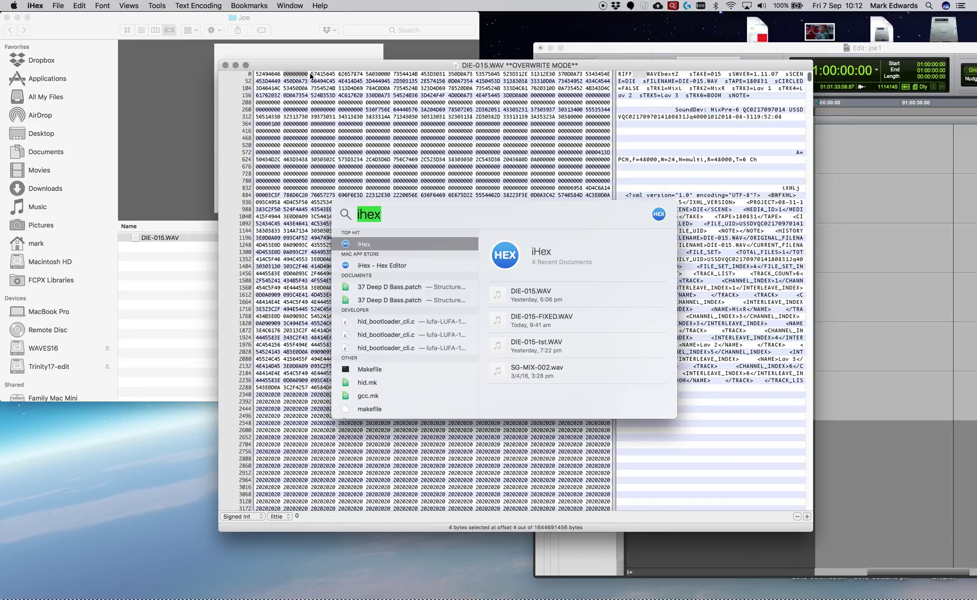
pyautogui.write('cal')
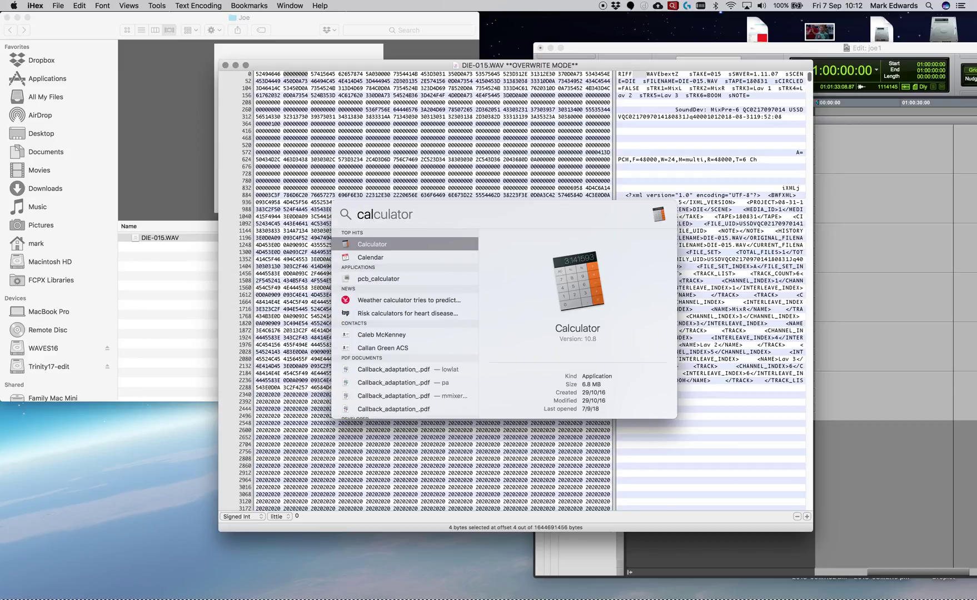
pyautogui.write('culator')
pyautogui.press('Return')
pyautogui.moveTo(126, 233); pyautogui.dragTo(608, 191)
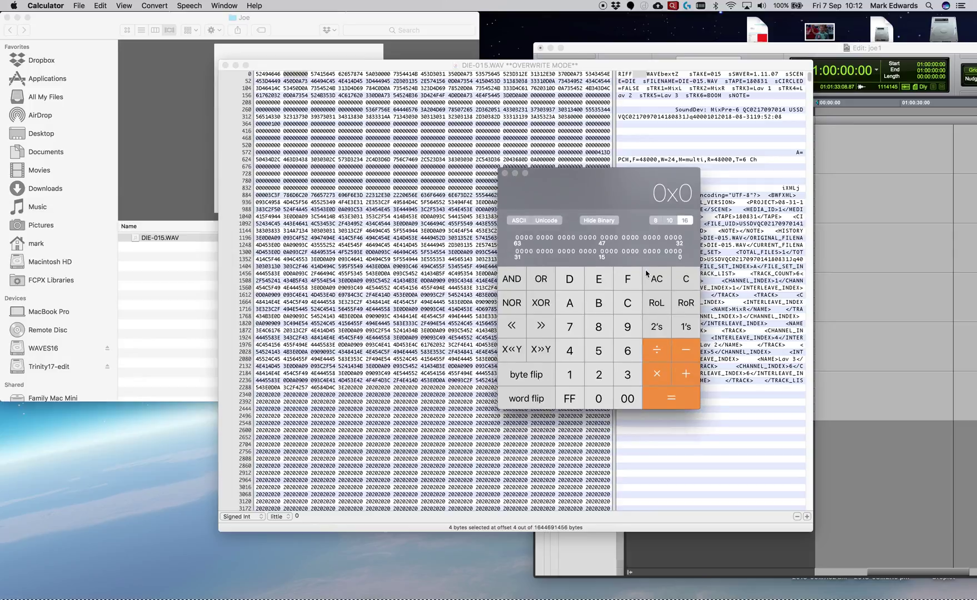
pyautogui.click(671, 222)
pyautogui.click(684, 223)
pyautogui.click(672, 223)
pyautogui.click(128, 6)
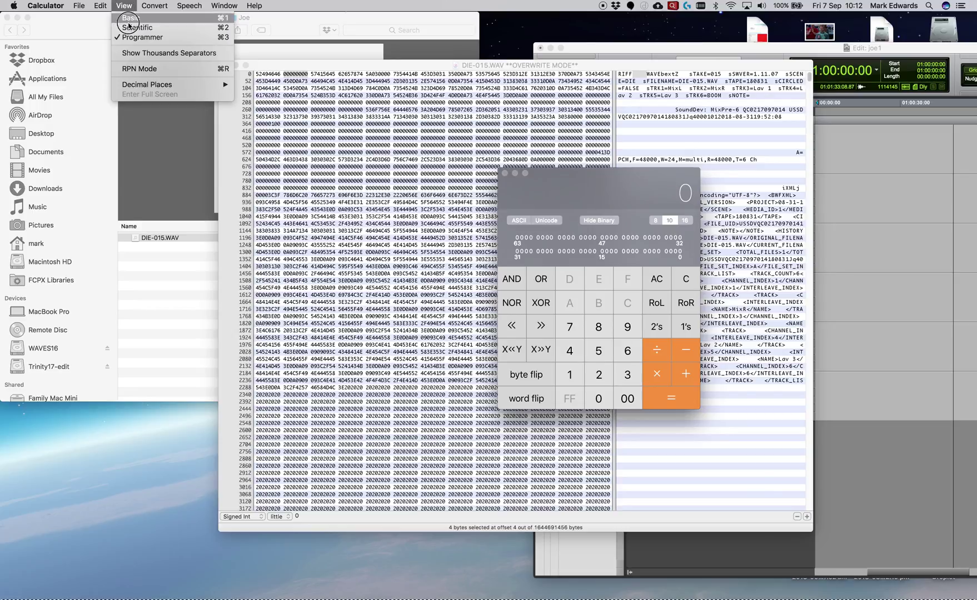
pyautogui.press('Escape')
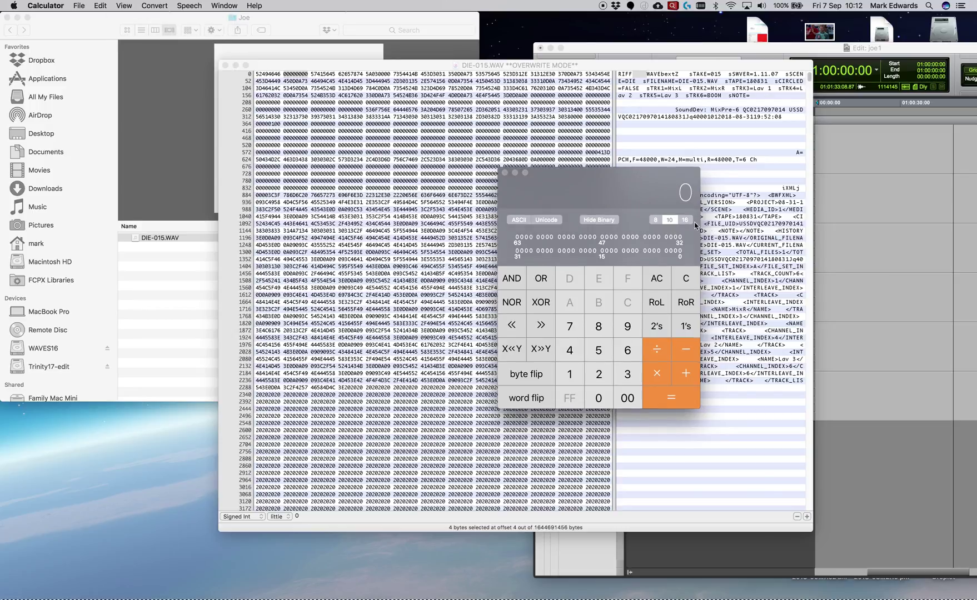
pyautogui.click(685, 220)
pyautogui.click(671, 220)
pyautogui.write('16446')
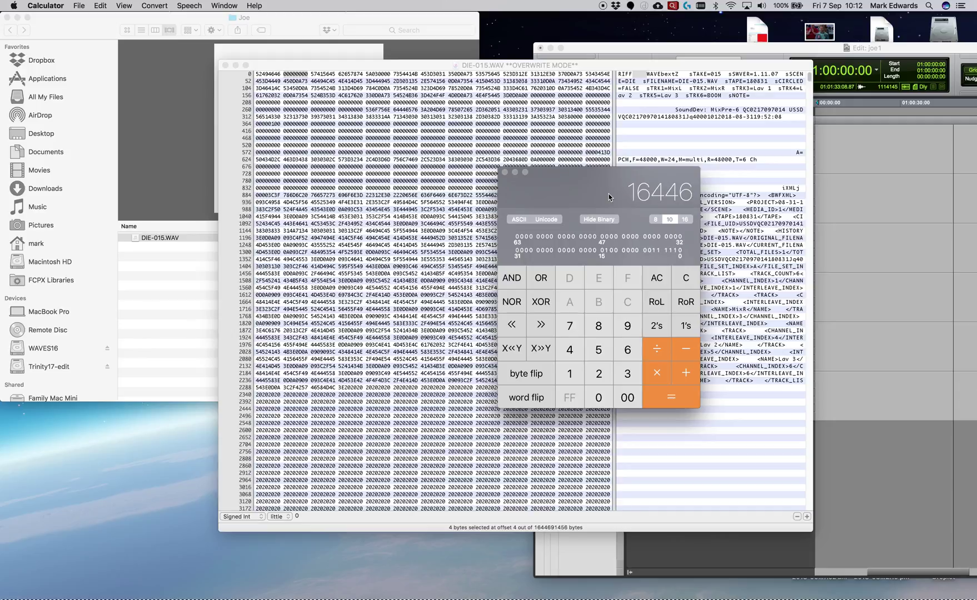
pyautogui.write('91456')
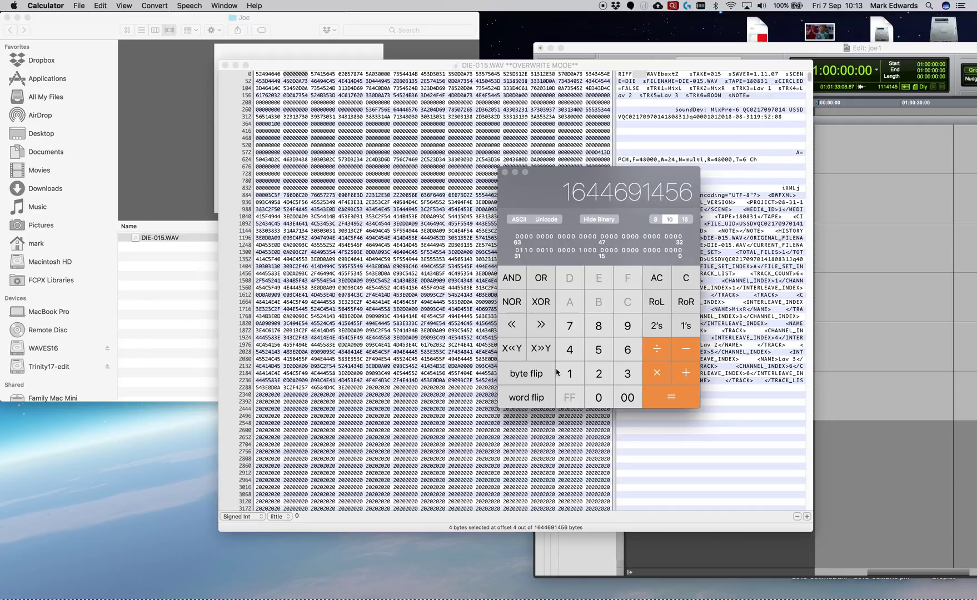
pyautogui.click(311, 77)
pyautogui.click(304, 77)
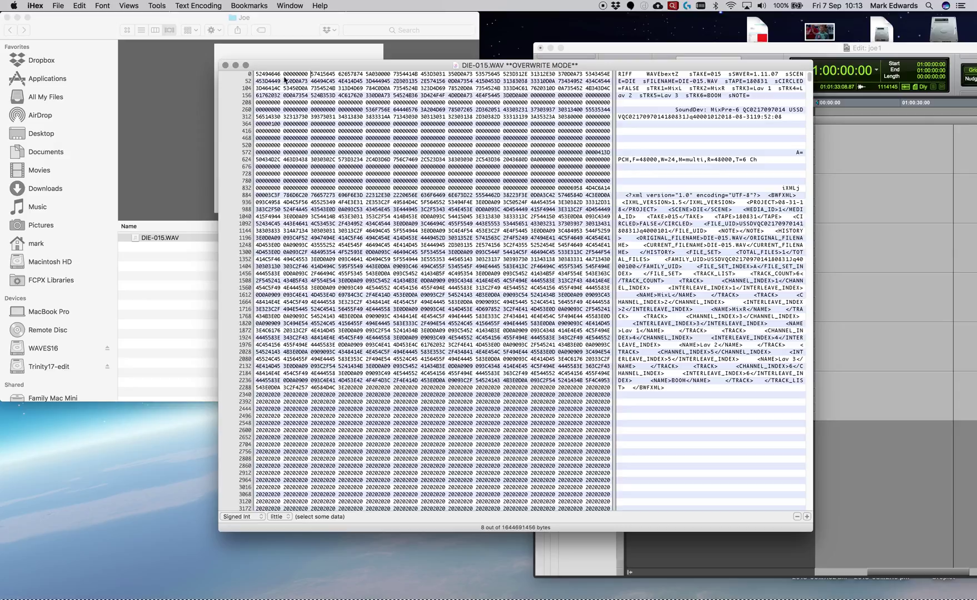
pyautogui.press('super+Tab')
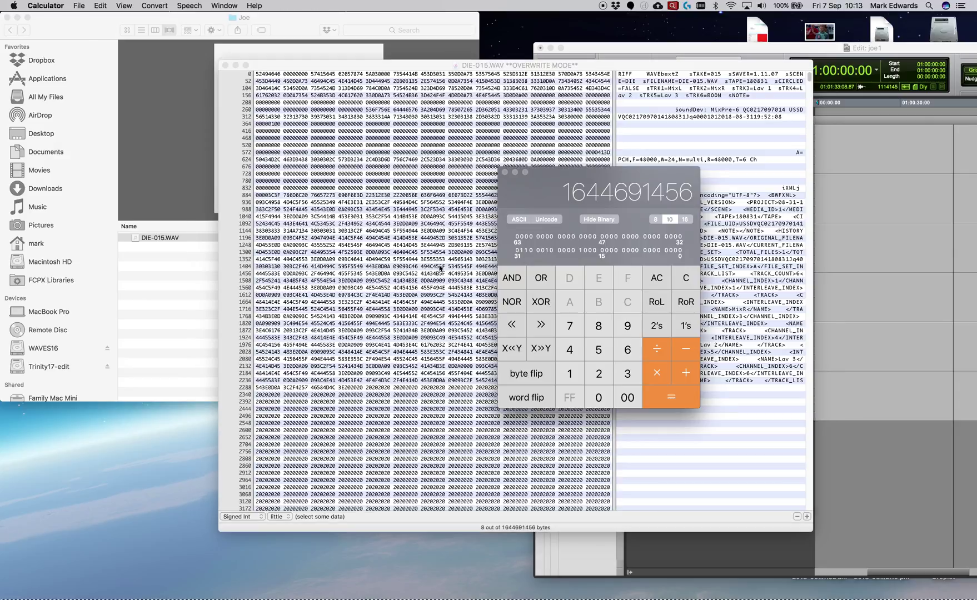
pyautogui.press('-')
pyautogui.press('8')
pyautogui.press('Return')
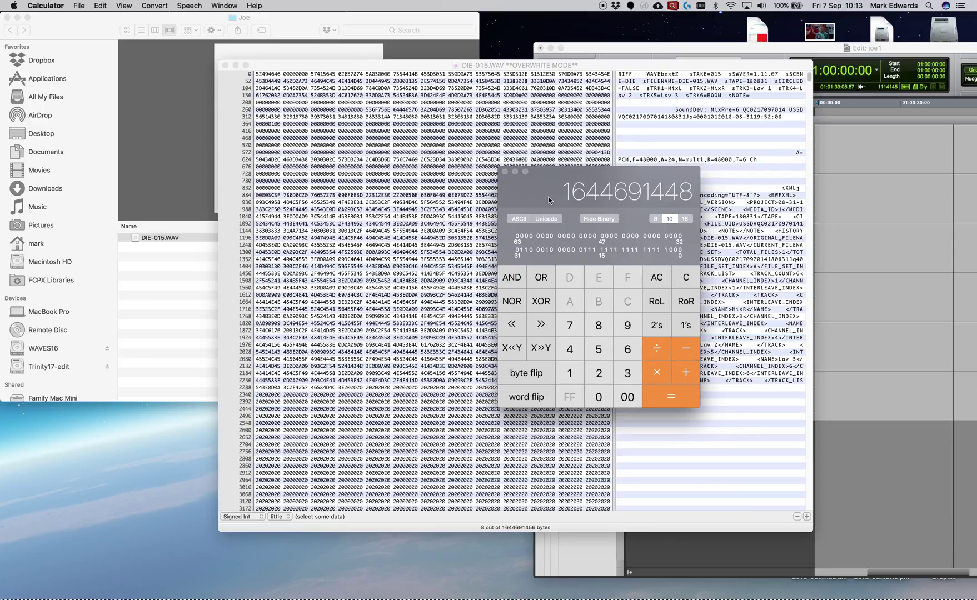
pyautogui.click(685, 219)
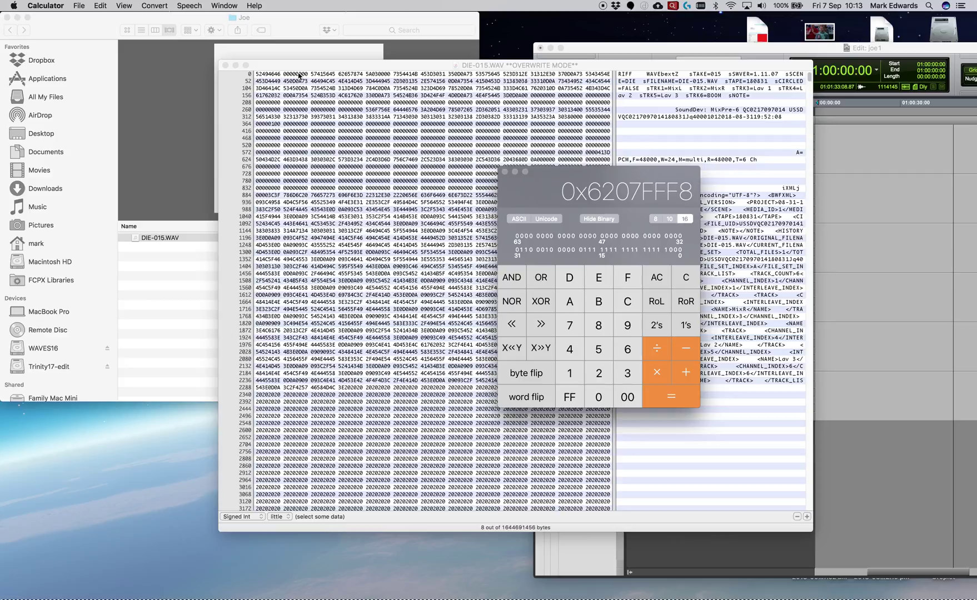
# Move Calculator clear of the hex data and overwrite the four size bytes after RIFF with F8FF0762.
pyautogui.moveTo(589, 177); pyautogui.dragTo(275, 145)
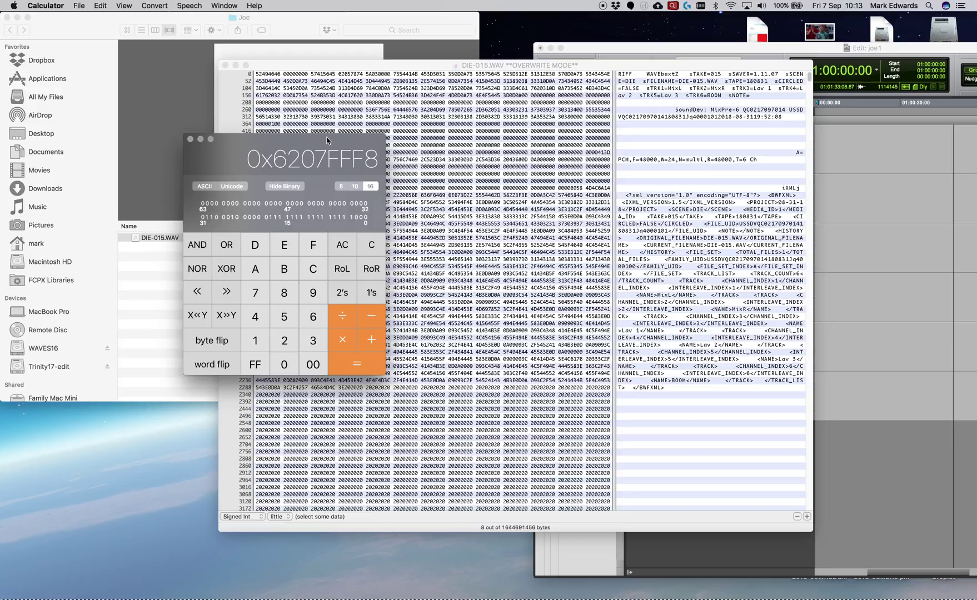
pyautogui.moveTo(330, 140); pyautogui.dragTo(285, 152)
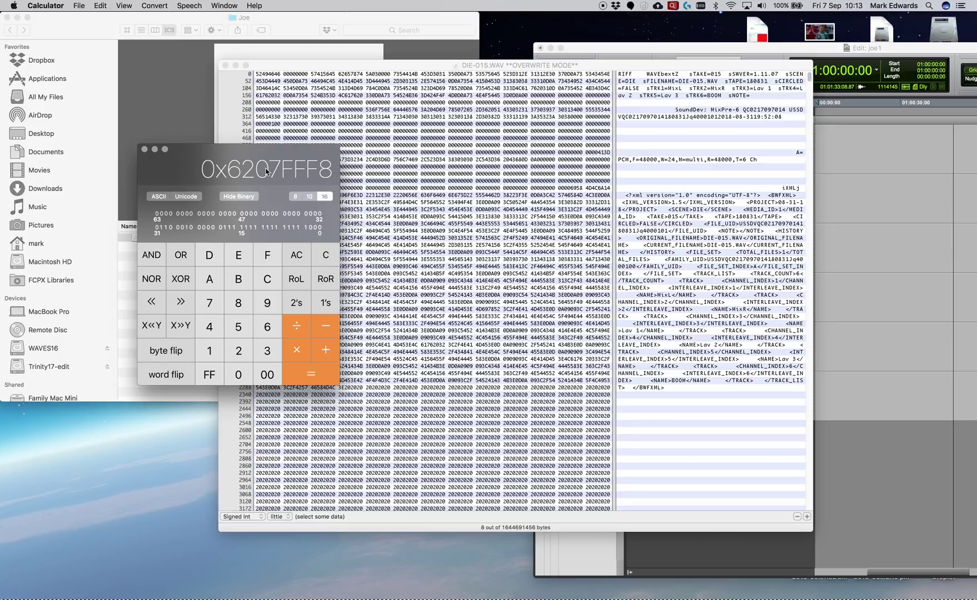
pyautogui.click(284, 75)
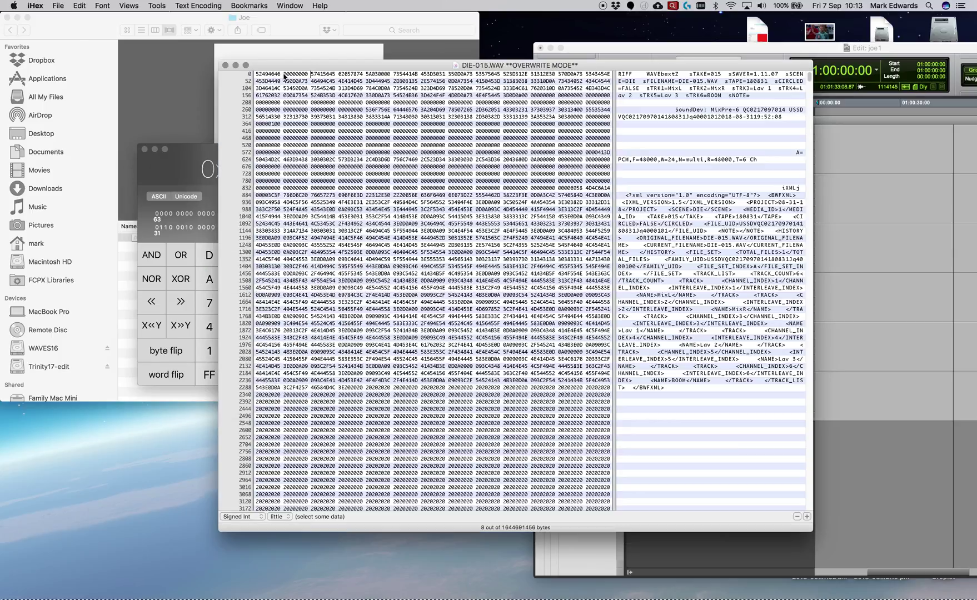
pyautogui.moveTo(196, 165); pyautogui.dragTo(57, 131)
pyautogui.click(283, 75)
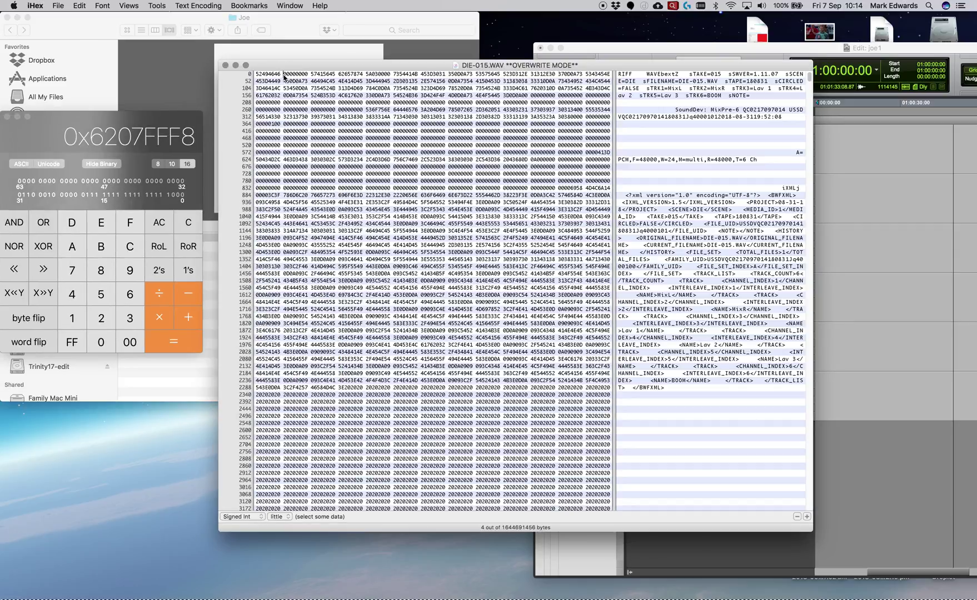
pyautogui.write('F8FF0762')
pyautogui.moveTo(34, 130); pyautogui.dragTo(39, 98)
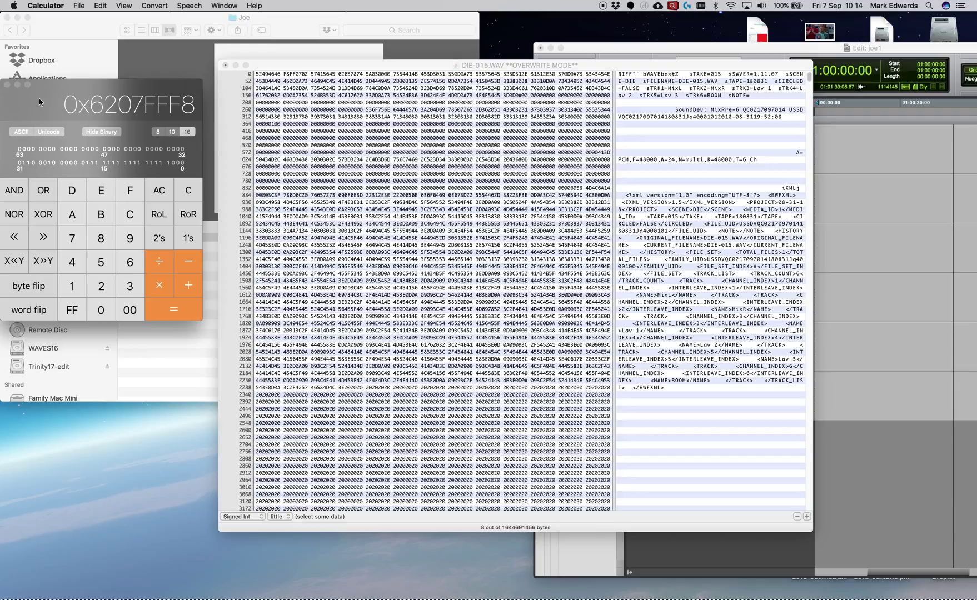
# Locate the data chunk identifier and check the byte offset immediately after its four size bytes.
pyautogui.click(270, 65)
pyautogui.scroll(-20, 699, 380)
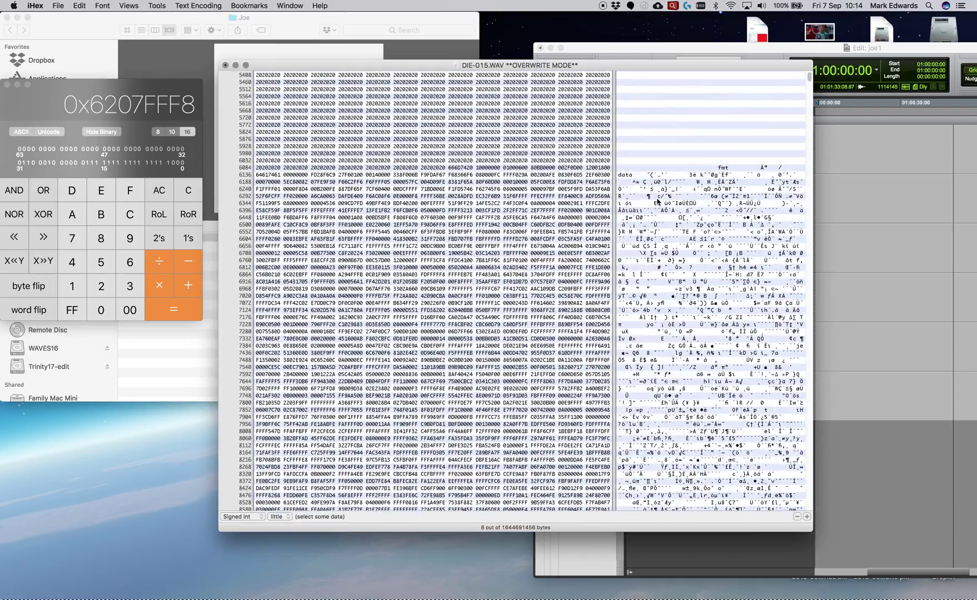
pyautogui.click(621, 175)
pyautogui.moveTo(622, 175); pyautogui.dragTo(632, 175)
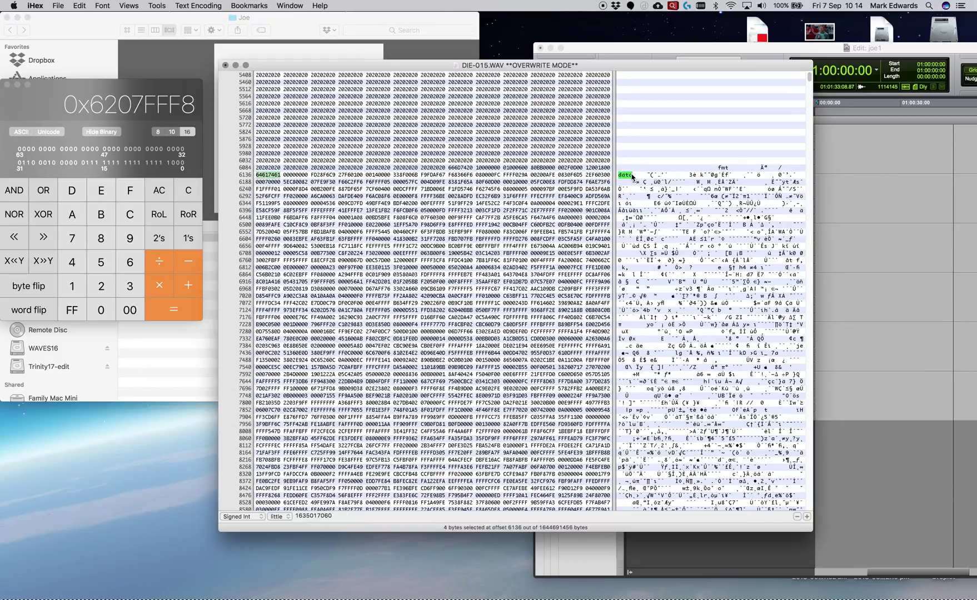
pyautogui.click(311, 177)
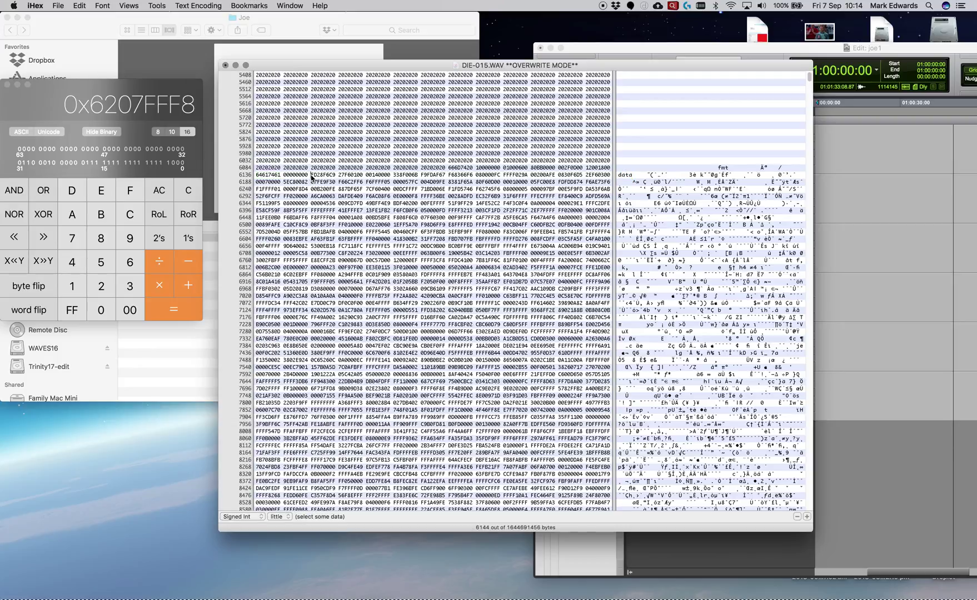
pyautogui.click(39, 105)
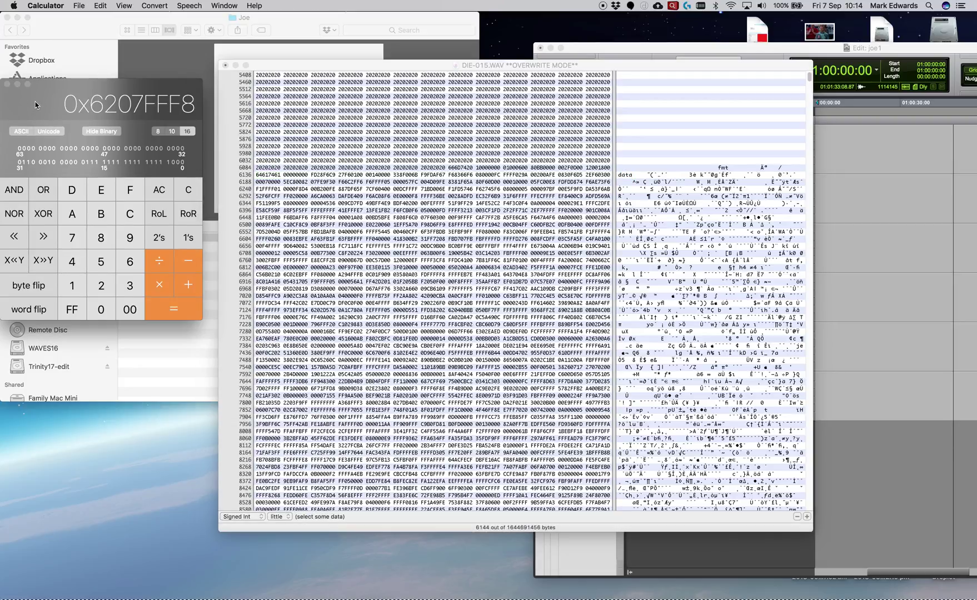
pyautogui.click(172, 131)
pyautogui.press('Escape')
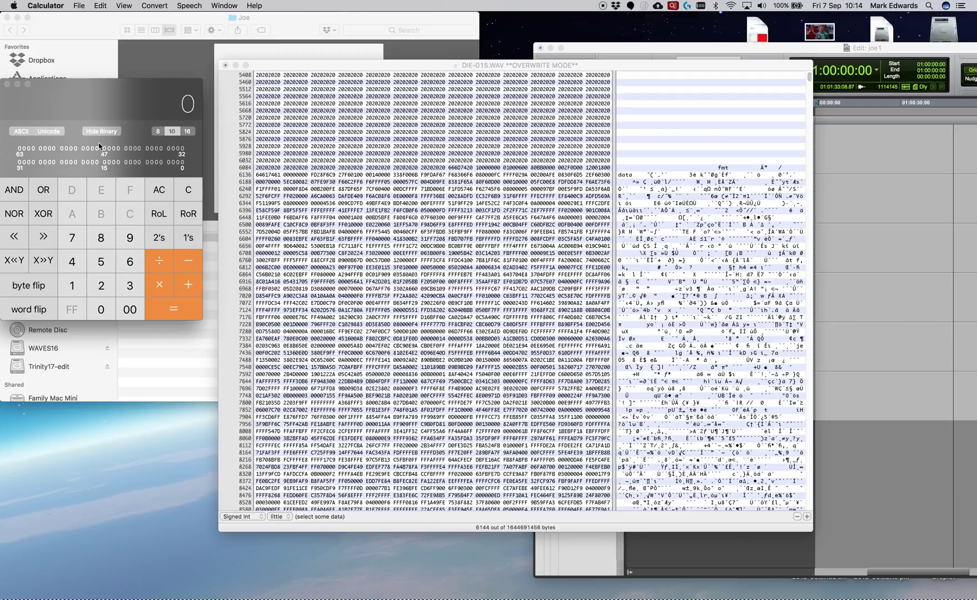
pyautogui.write('164469')
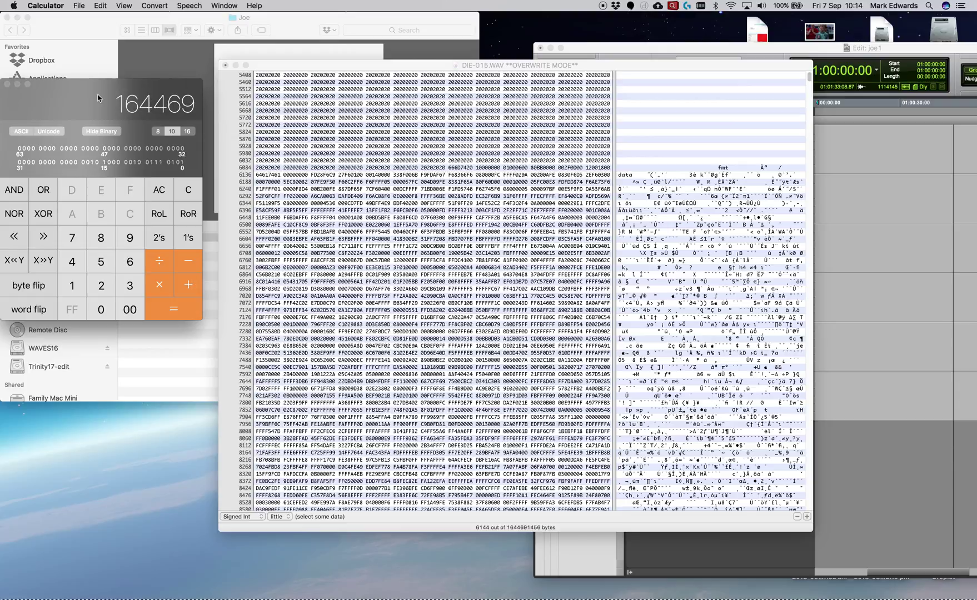
pyautogui.write('1456')
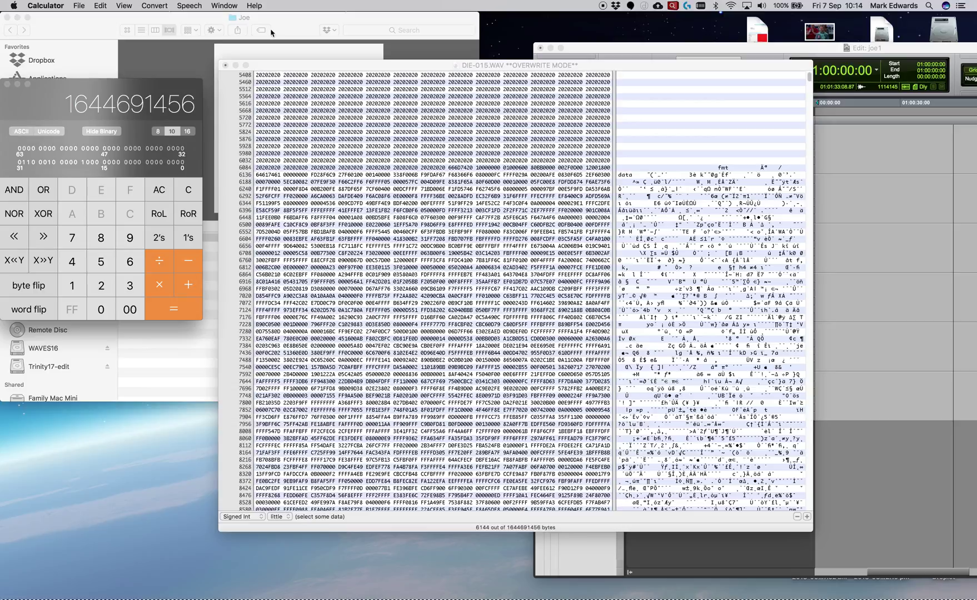
pyautogui.moveTo(49, 107); pyautogui.dragTo(64, 118)
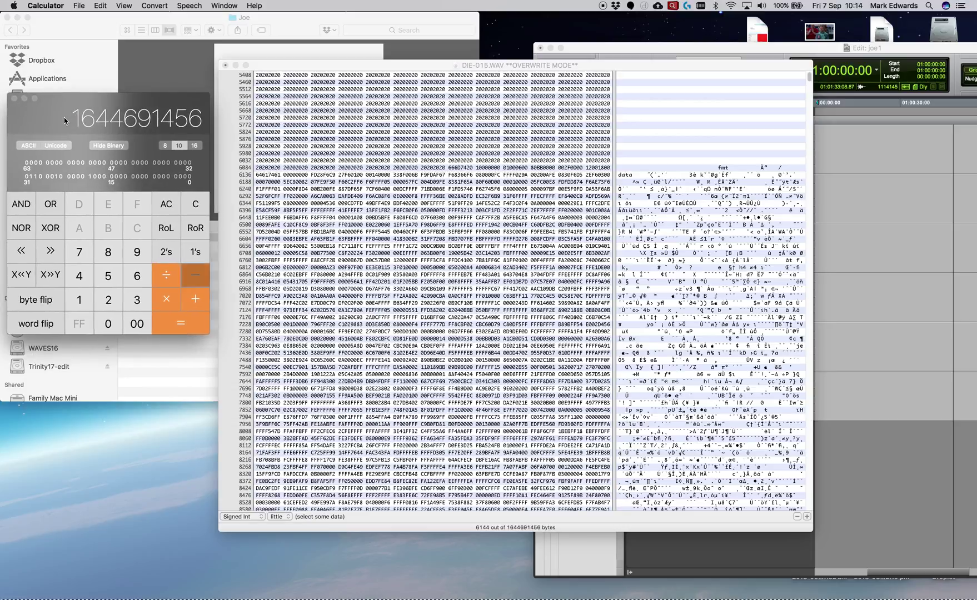
pyautogui.write('6144')
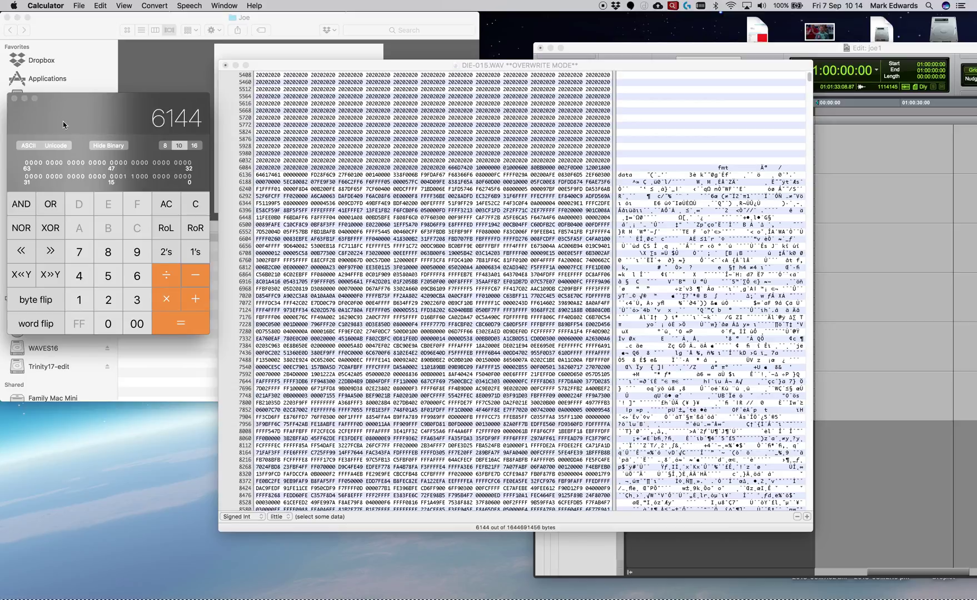
pyautogui.press('Return')
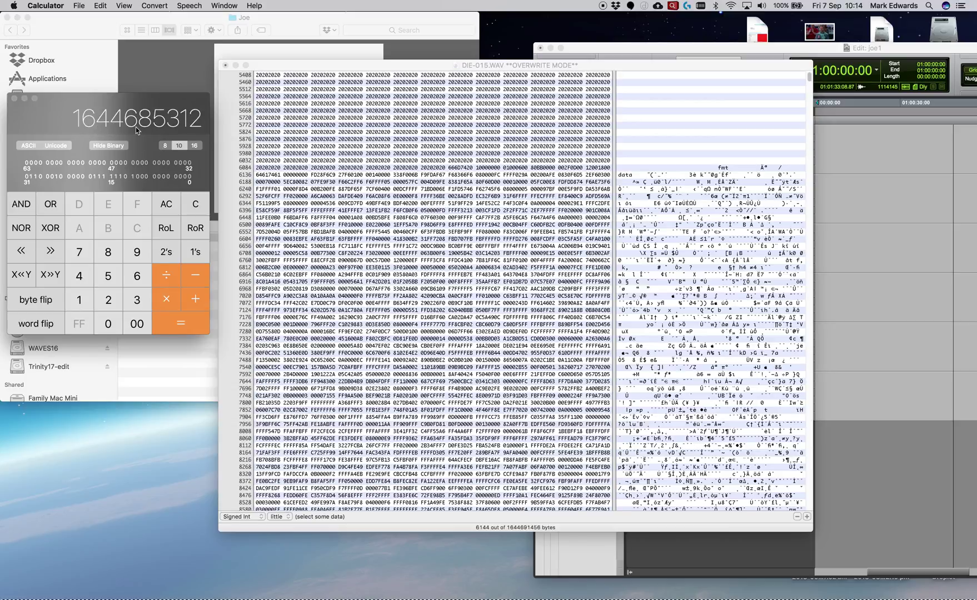
pyautogui.click(194, 145)
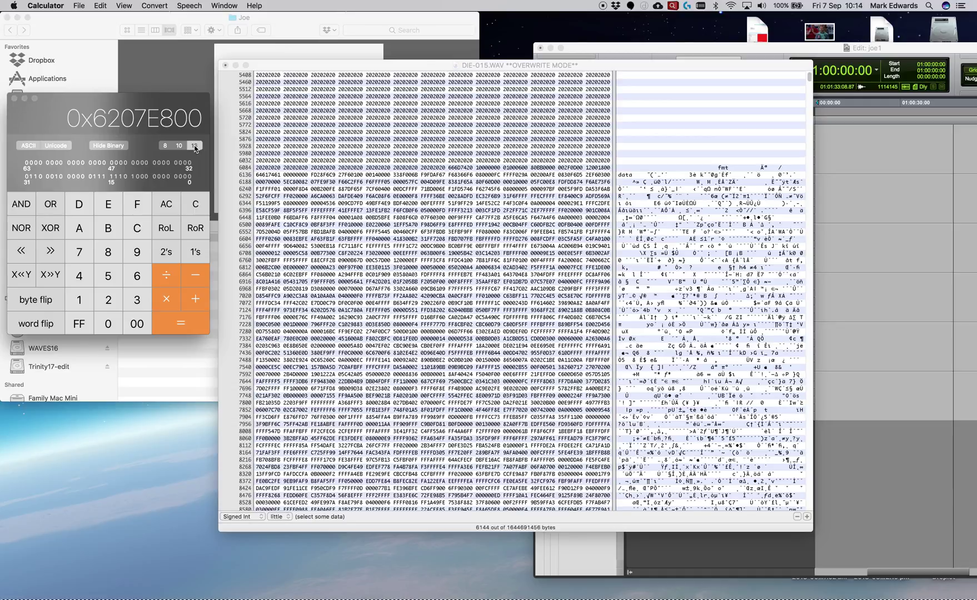
# Overwrite the four size bytes after the data identifier with 00E80762 and close Calculator.
pyautogui.click(285, 178)
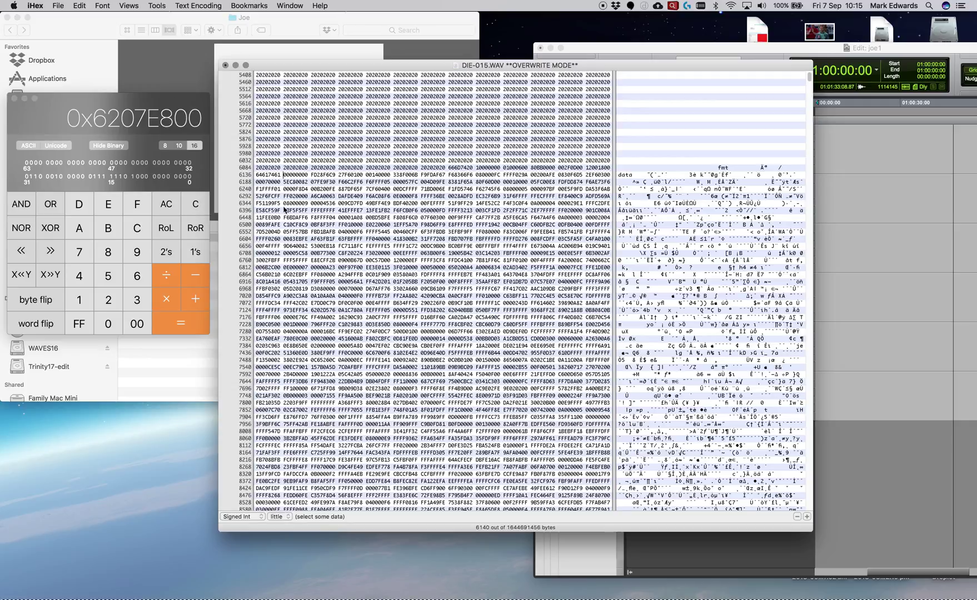
pyautogui.press('Right')
pyautogui.click(14, 98)
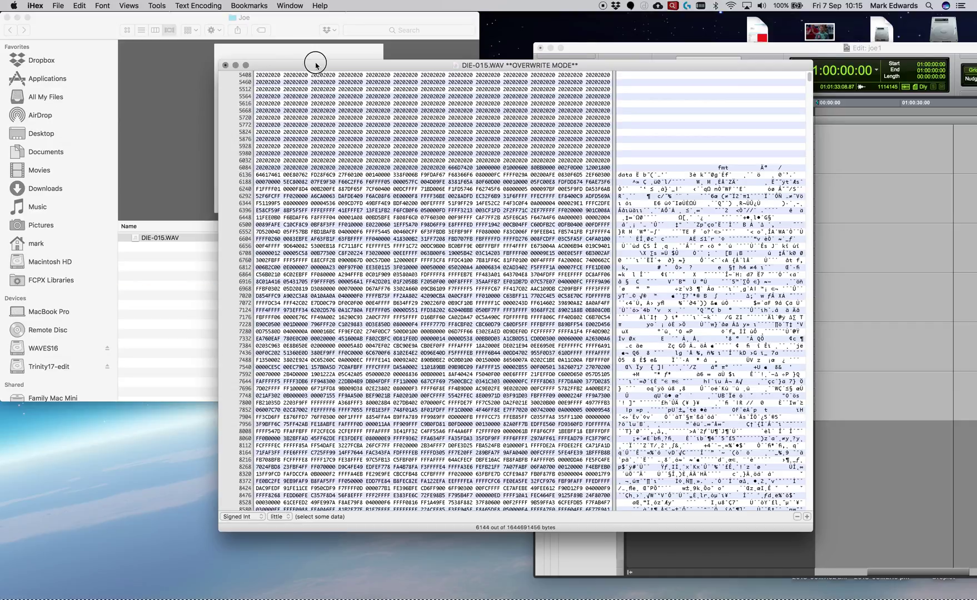
# Save the edited DIE-015.WAV under its existing name and leave the hex editor for the Finder folder.
pyautogui.moveTo(316, 66); pyautogui.dragTo(170, 83)
pyautogui.click(58, 5)
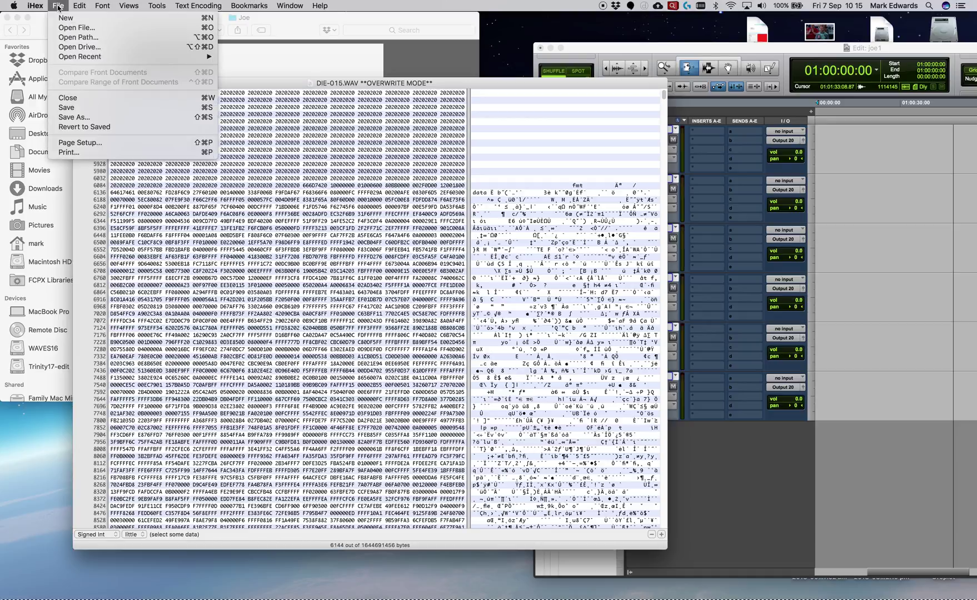
pyautogui.click(82, 110)
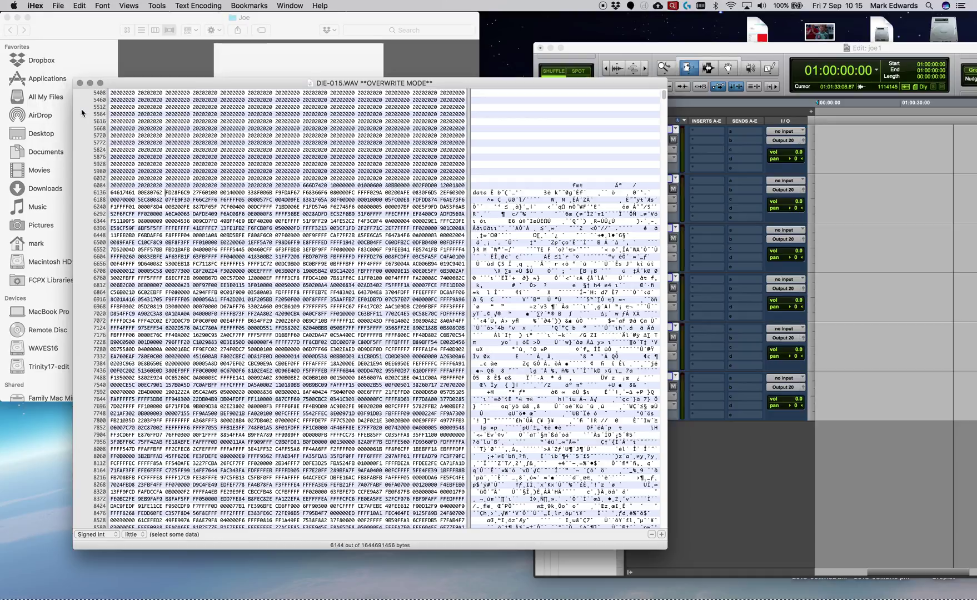
pyautogui.click(38, 7)
pyautogui.click(54, 84)
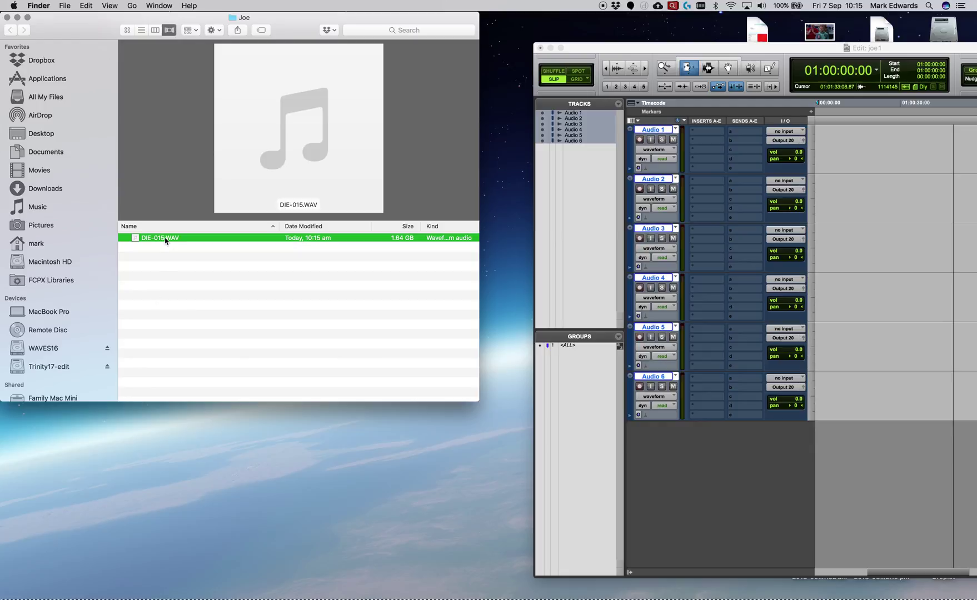
# Launch Wave Agent, import DIE-015.WAV from the Finder folder to test it, and close the Wave Agent window.
pyautogui.press('super+space')
pyautogui.write('calcul')
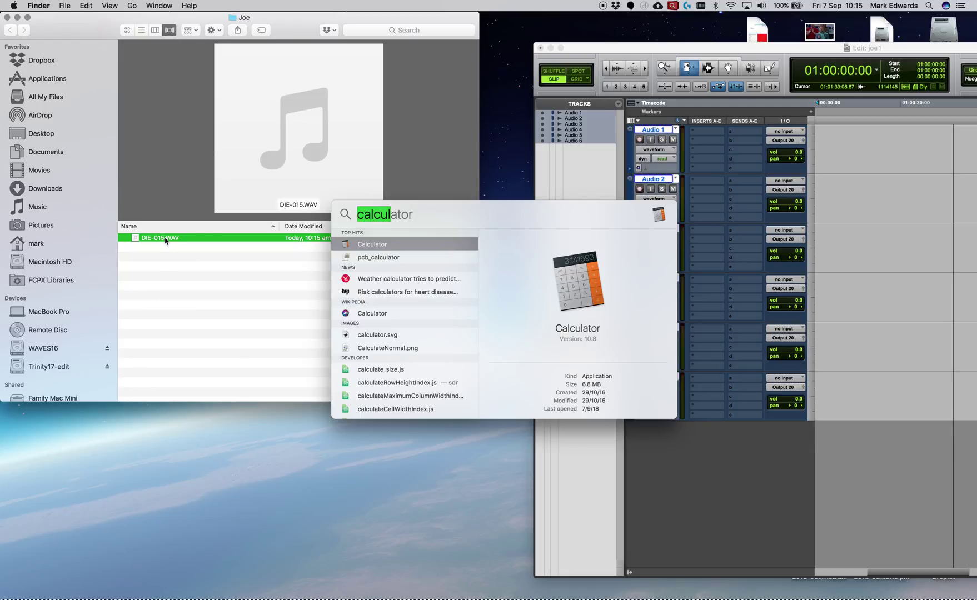
pyautogui.write('wave agent')
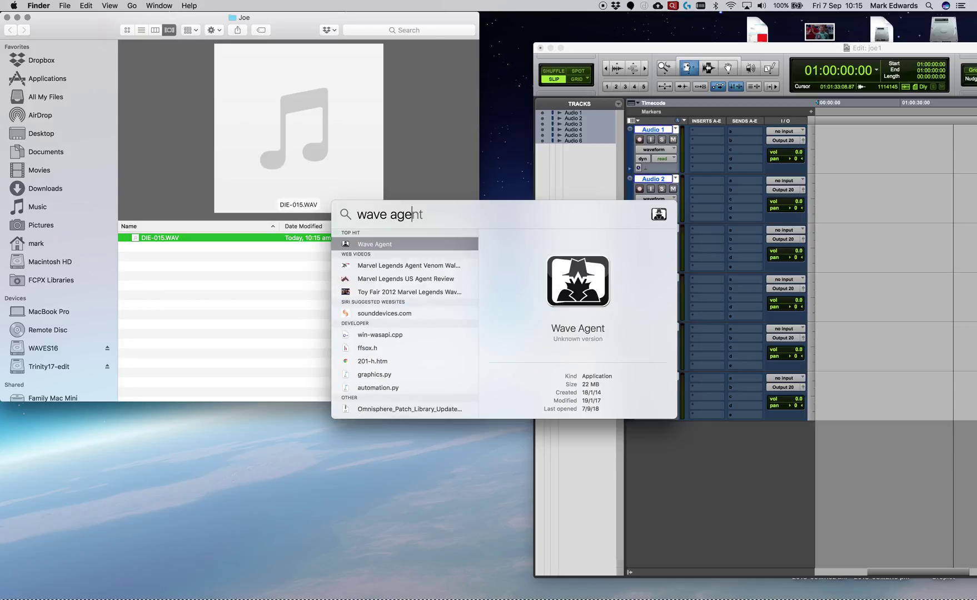
pyautogui.press('Return')
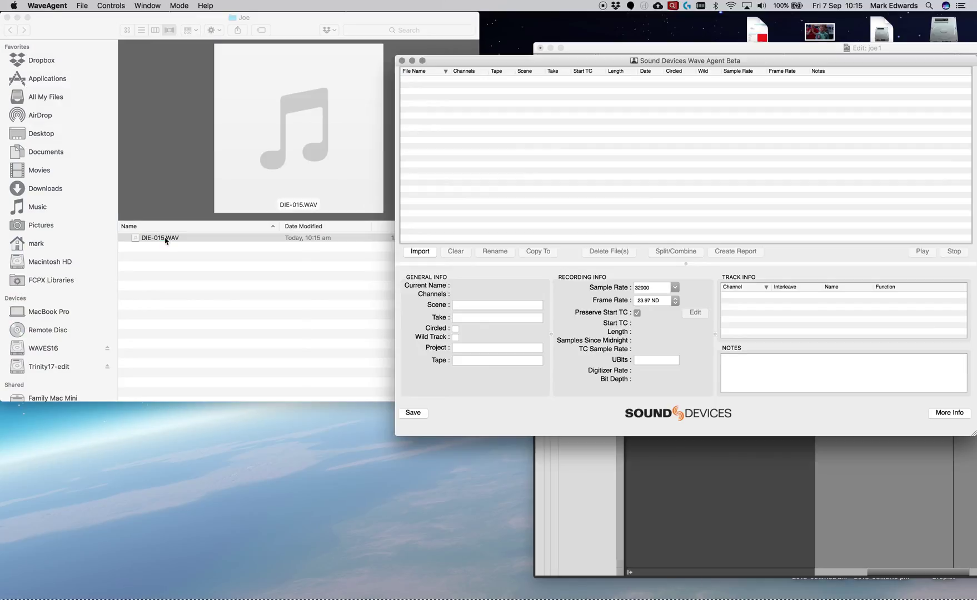
pyautogui.moveTo(151, 240); pyautogui.dragTo(511, 128)
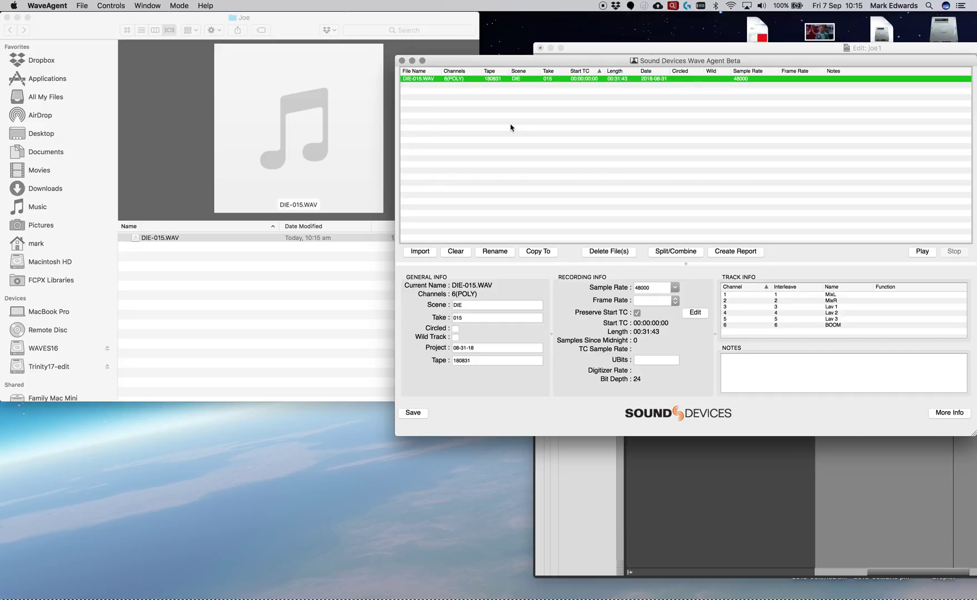
pyautogui.click(402, 61)
# Import DIE-015.WAV from Finder onto tracks Audio 1 to Audio 6 in the Pro Tools session, starting at 01:00:15:21.
pyautogui.moveTo(643, 46); pyautogui.dragTo(485, 16)
pyautogui.moveTo(138, 240); pyautogui.dragTo(701, 109)
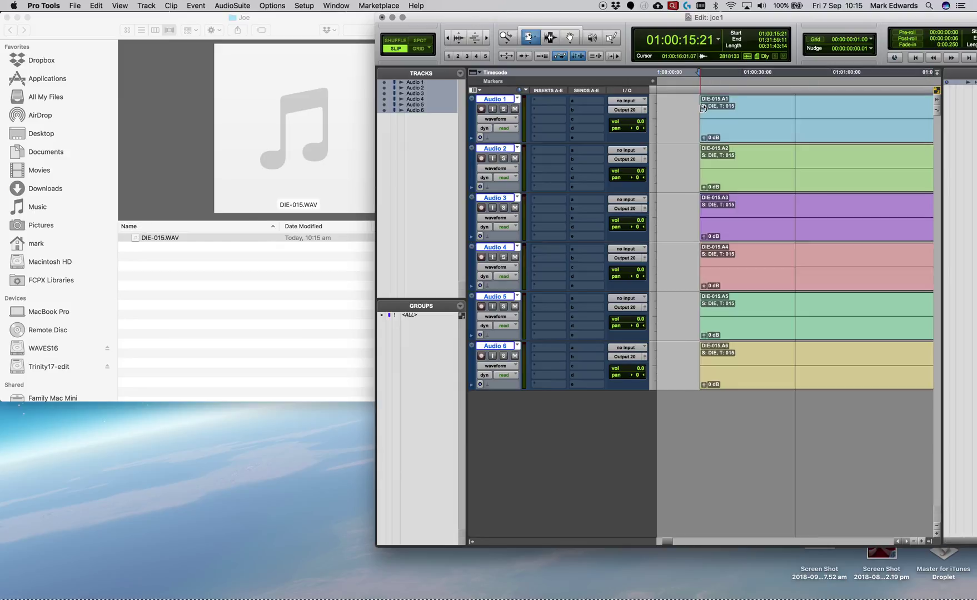
pyautogui.moveTo(850, 16); pyautogui.dragTo(531, 6)
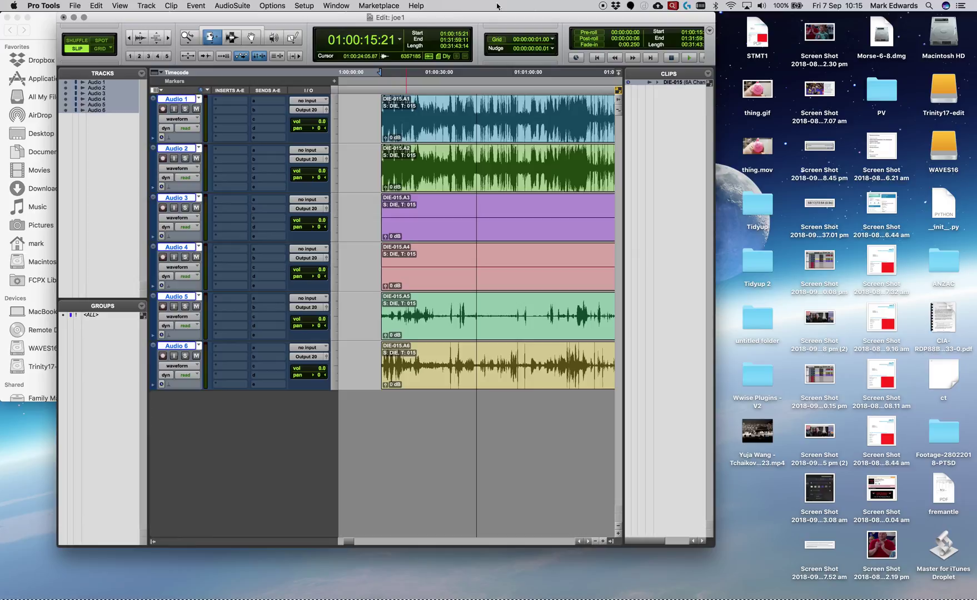
# Play short passages of the imported DIE-015 clips from 01:00:22:13 and from 01:00:17:01 to check the audio.
pyautogui.click(401, 90)
pyautogui.press('space')
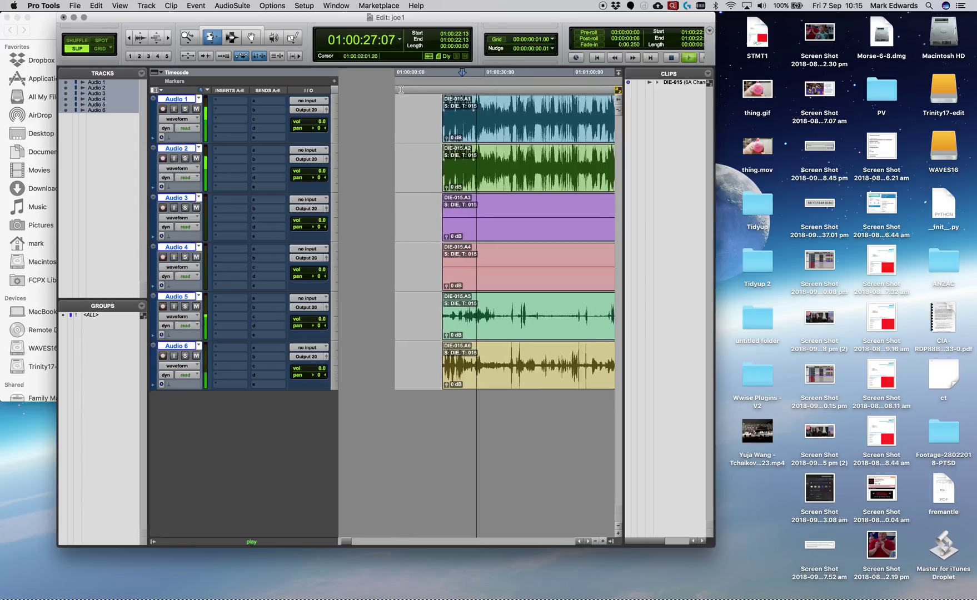
pyautogui.press('space')
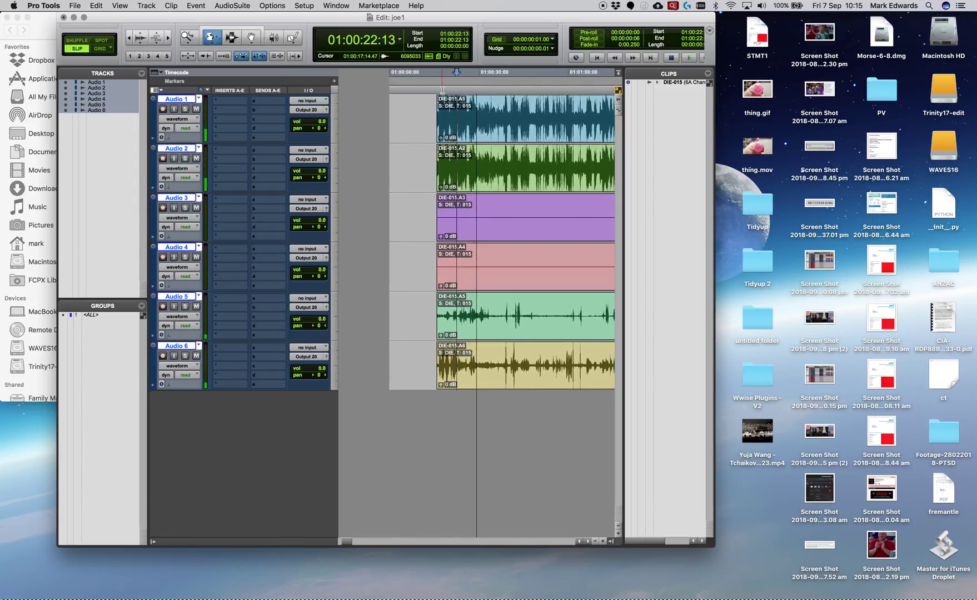
pyautogui.click(442, 90)
pyautogui.press('space')
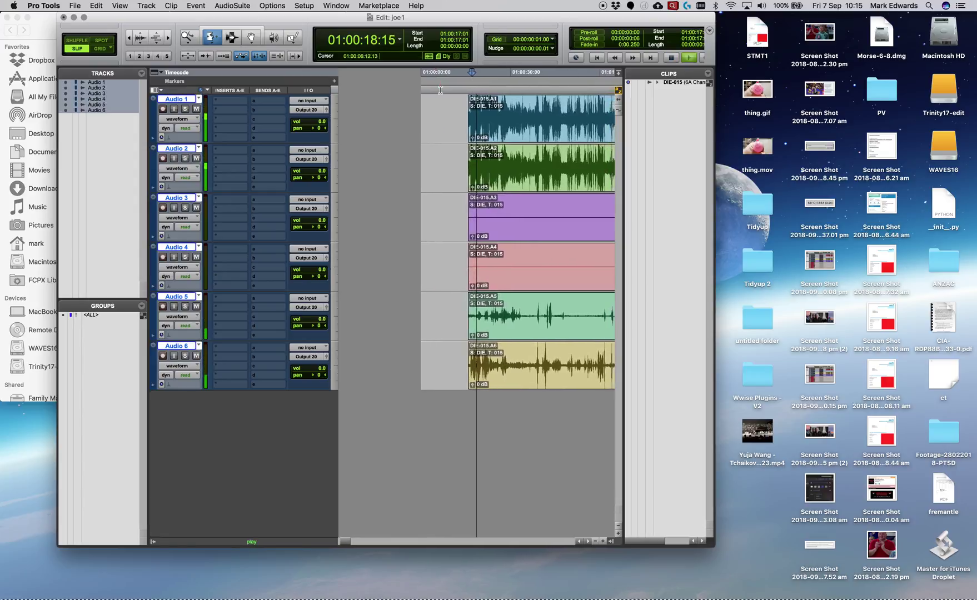
pyautogui.press('space')
# Quit Pro Tools without saving the changes to the joe1 session.
pyautogui.click(49, 5)
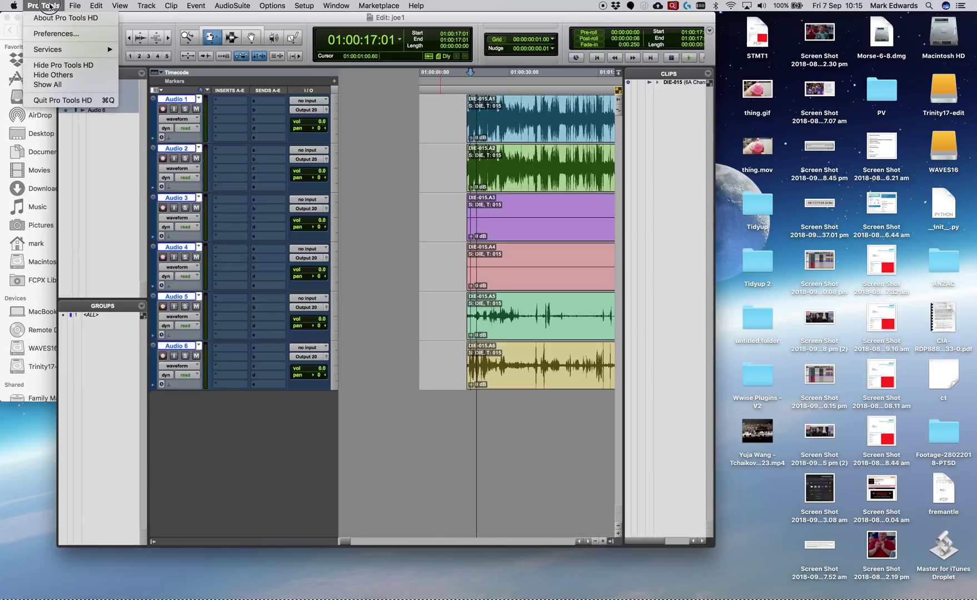
pyautogui.click(49, 5)
pyautogui.click(49, 7)
pyautogui.click(70, 100)
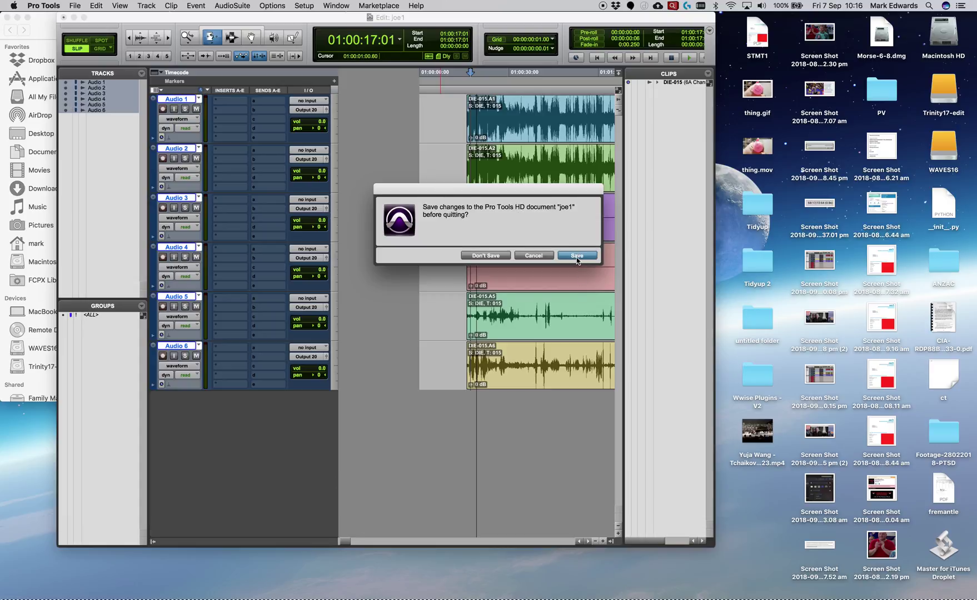
pyautogui.click(477, 255)
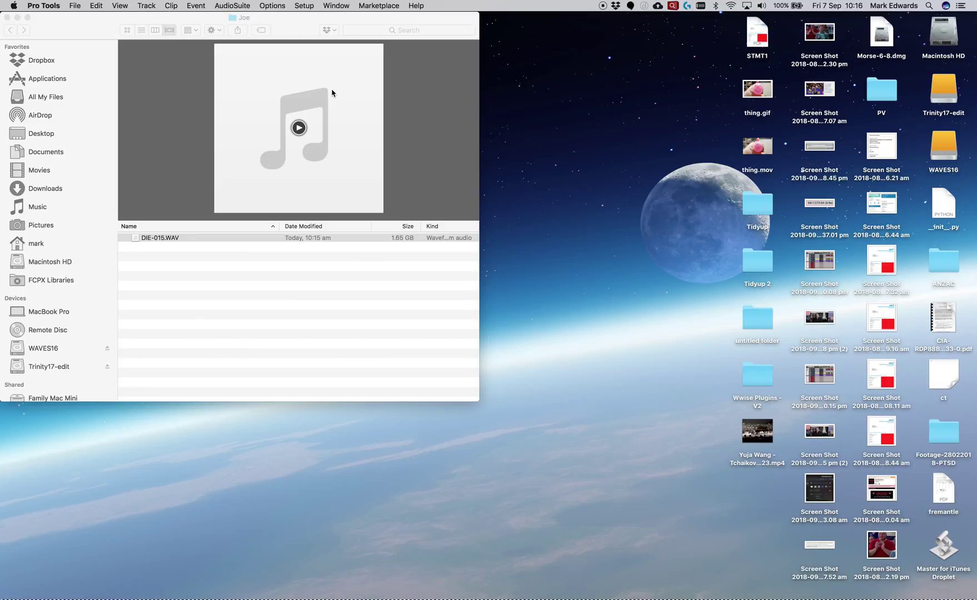